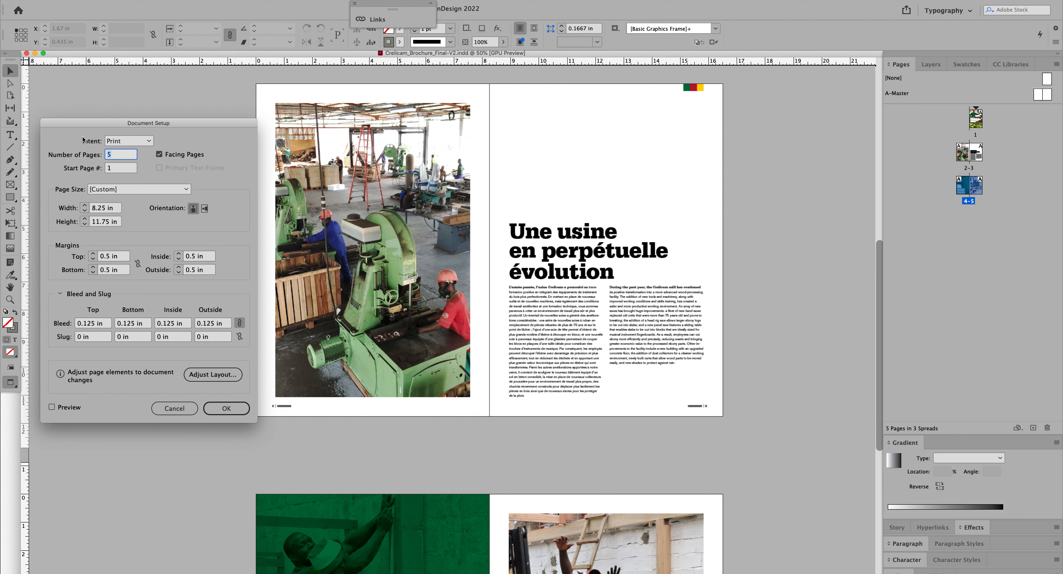
Review the page size, margins and bleed in the document setup and accept the settings
{"action": "left_click_drag", "start_coordinate": [85, 119], "coordinate": [101, 119]}
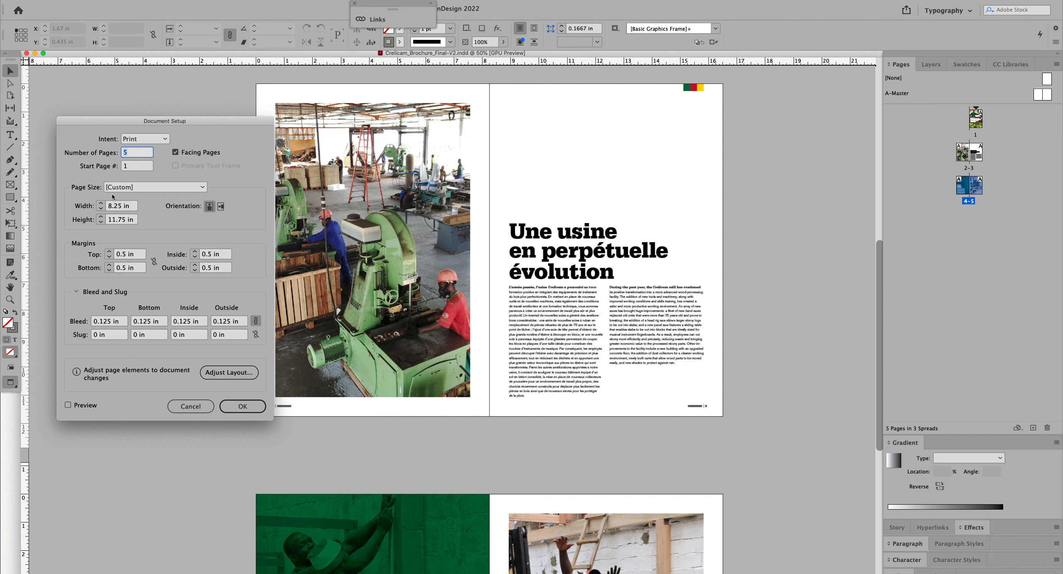
{"action": "left_click", "coordinate": [194, 405]}
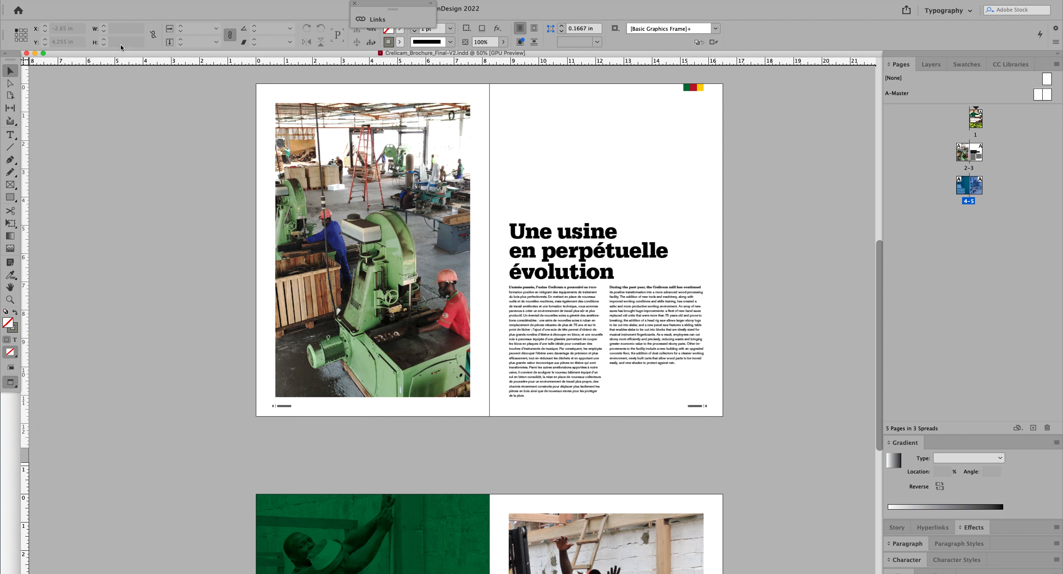
{"action": "left_click", "coordinate": [62, 6]}
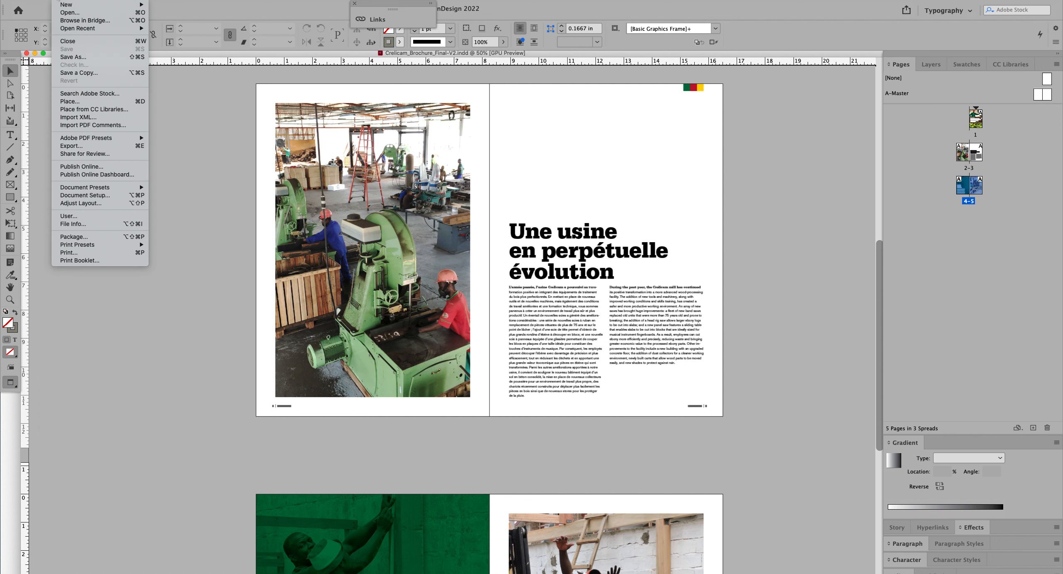
{"action": "left_click", "coordinate": [81, 195]}
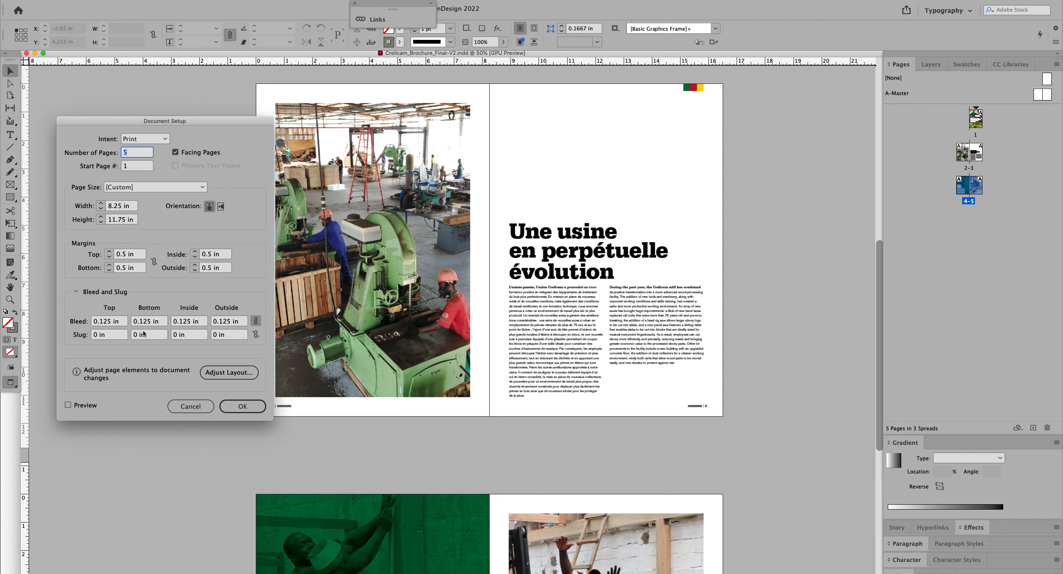
{"action": "left_click", "coordinate": [239, 408]}
Switch from preview to normal view to show the guides, margins and bleed lines around the spreads
{"action": "scroll", "coordinate": [392, 191], "scroll_direction": "down", "scroll_amount": 7}
{"action": "scroll", "coordinate": [391, 186], "scroll_direction": "up", "scroll_amount": 4}
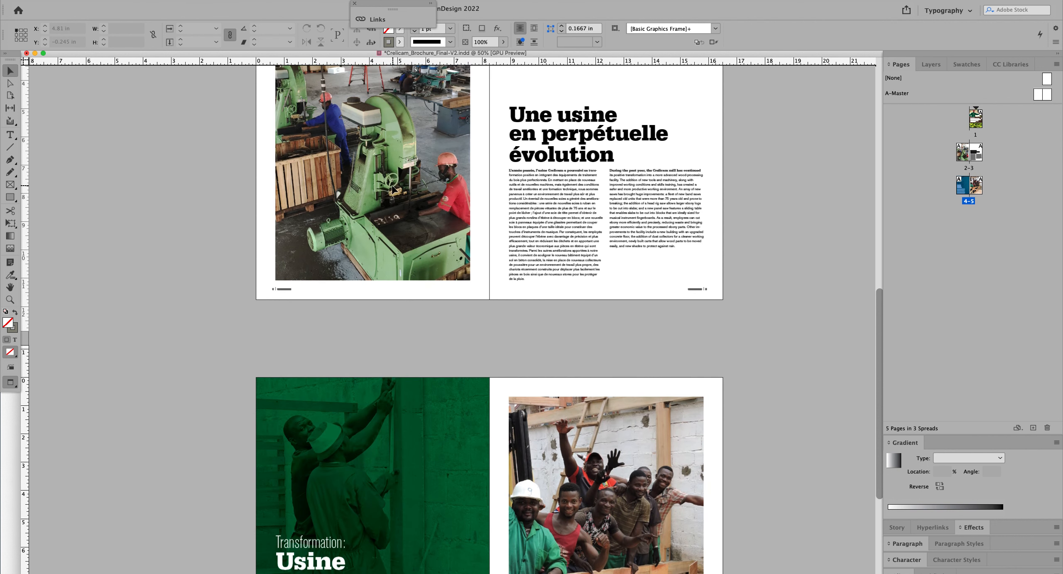
{"action": "scroll", "coordinate": [392, 186], "scroll_direction": "up", "scroll_amount": 3}
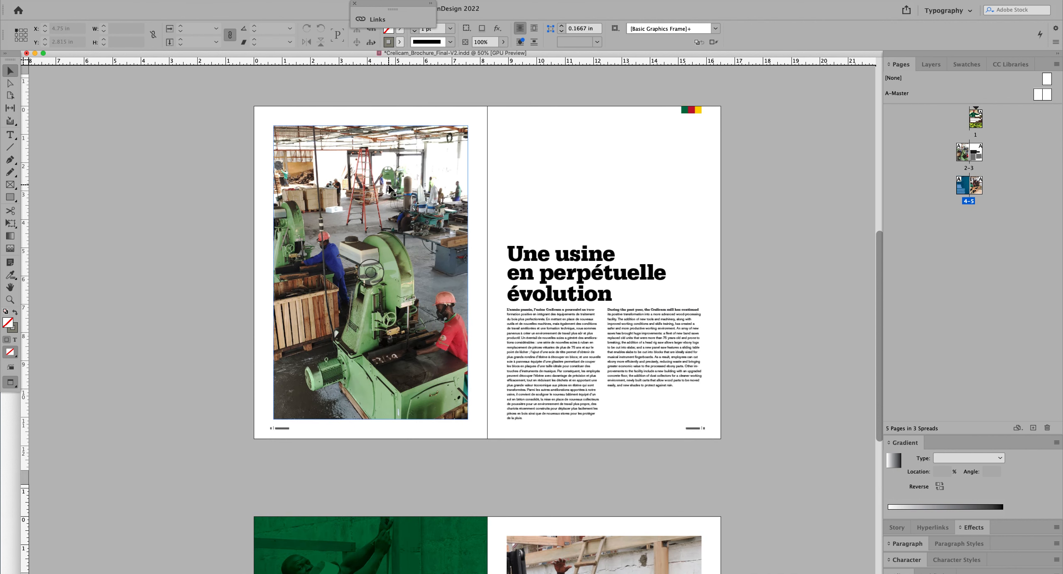
{"action": "key", "text": "w"}
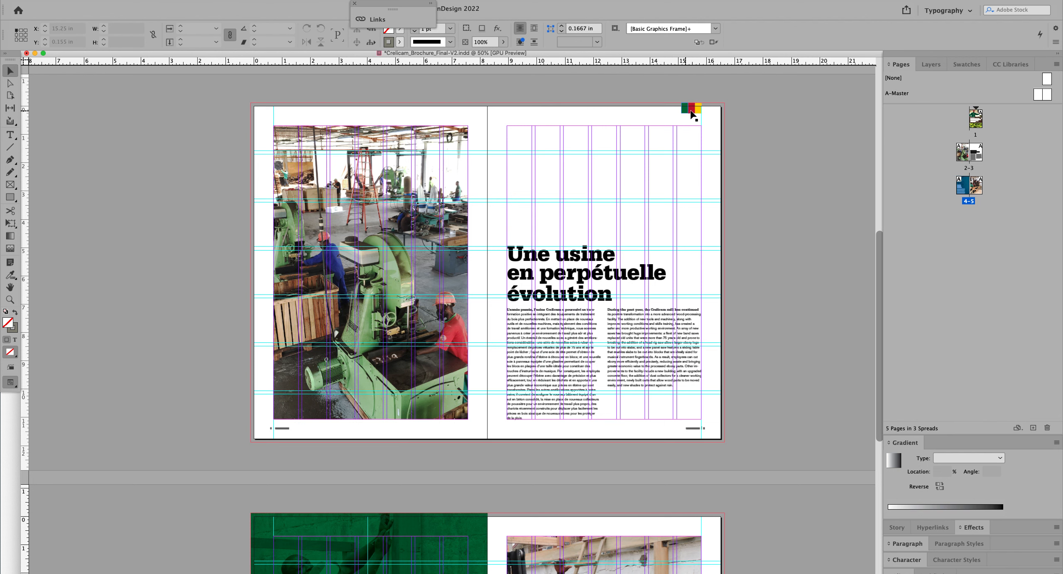
Examine how the images and the green background sit against the bleed and margins on spreads 2–3 and 4–5
{"action": "scroll", "coordinate": [691, 114], "scroll_direction": "down", "scroll_amount": 10}
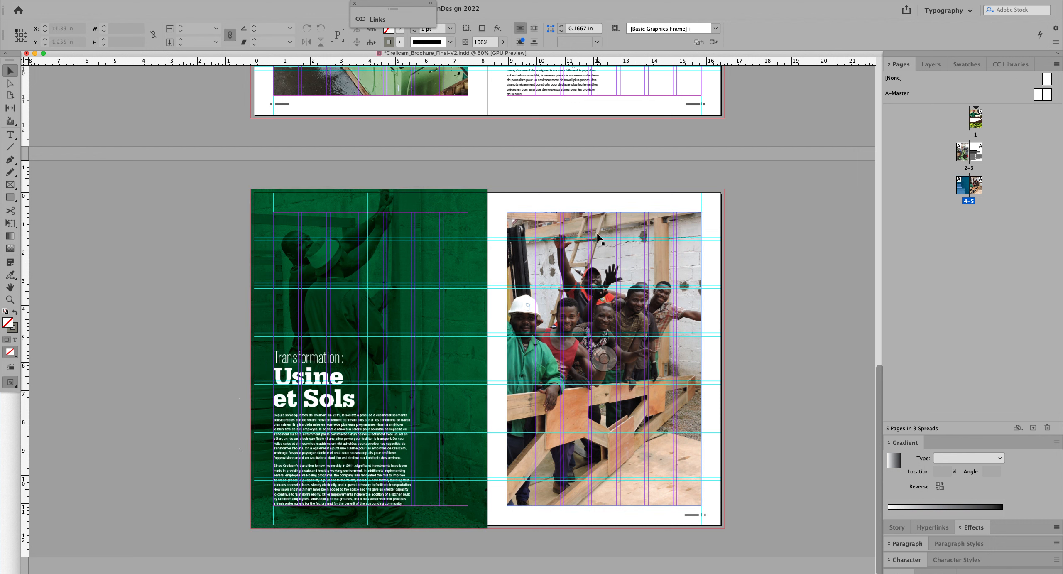
{"action": "scroll", "coordinate": [538, 242], "scroll_direction": "up", "scroll_amount": 10}
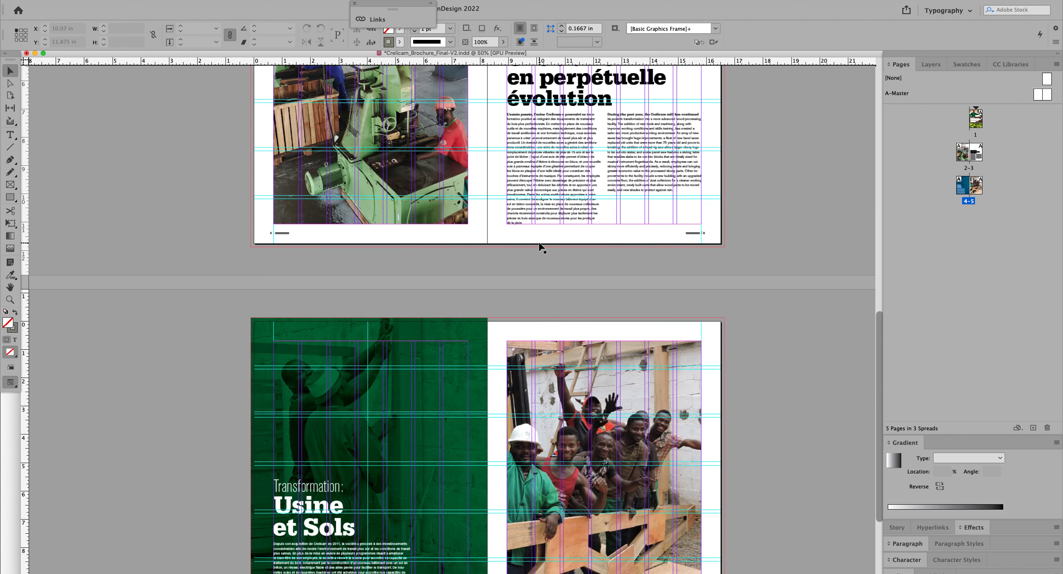
{"action": "scroll", "coordinate": [455, 339], "scroll_direction": "down", "scroll_amount": 2}
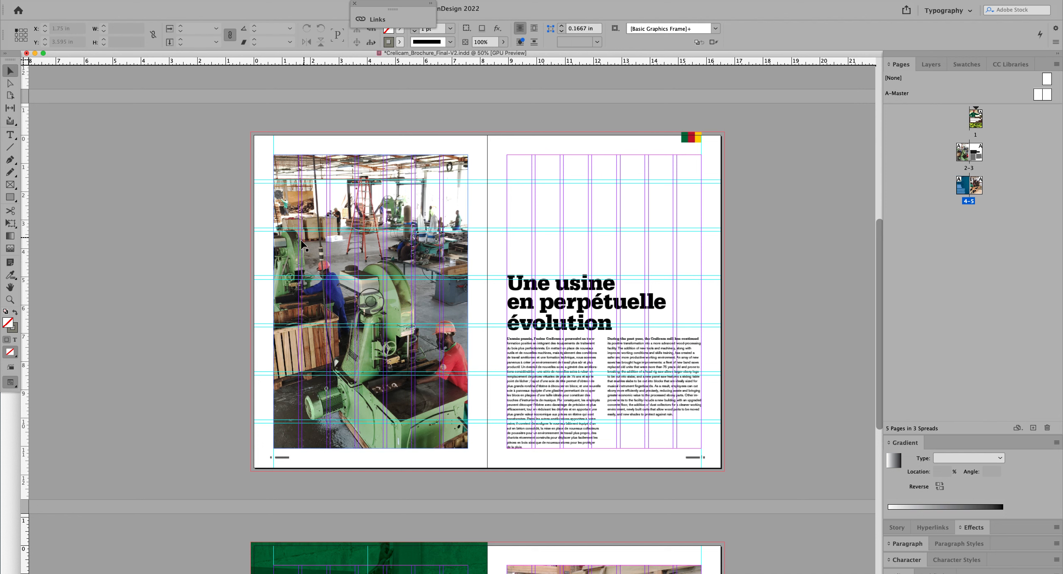
{"action": "scroll", "coordinate": [240, 277], "scroll_direction": "down", "scroll_amount": 1}
{"action": "scroll", "coordinate": [240, 277], "scroll_direction": "down", "scroll_amount": 10}
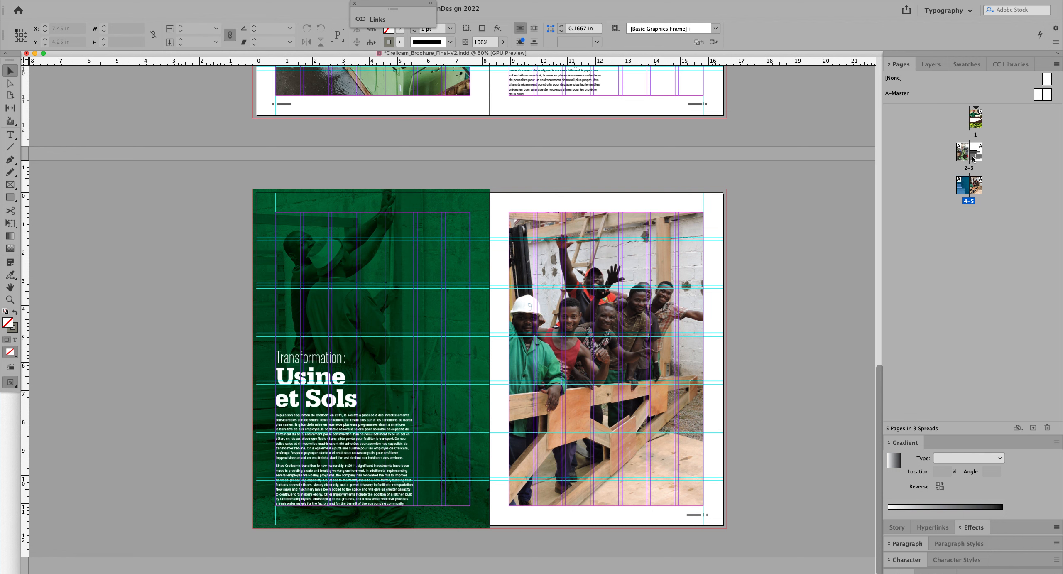
{"action": "scroll", "coordinate": [793, 159], "scroll_direction": "up", "scroll_amount": 5}
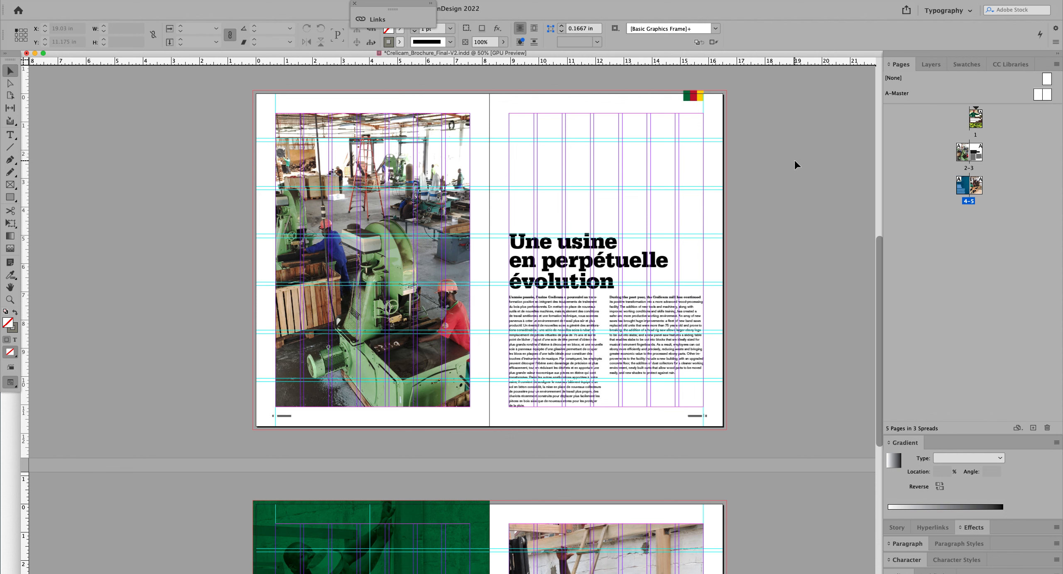
{"action": "scroll", "coordinate": [793, 159], "scroll_direction": "down", "scroll_amount": 2}
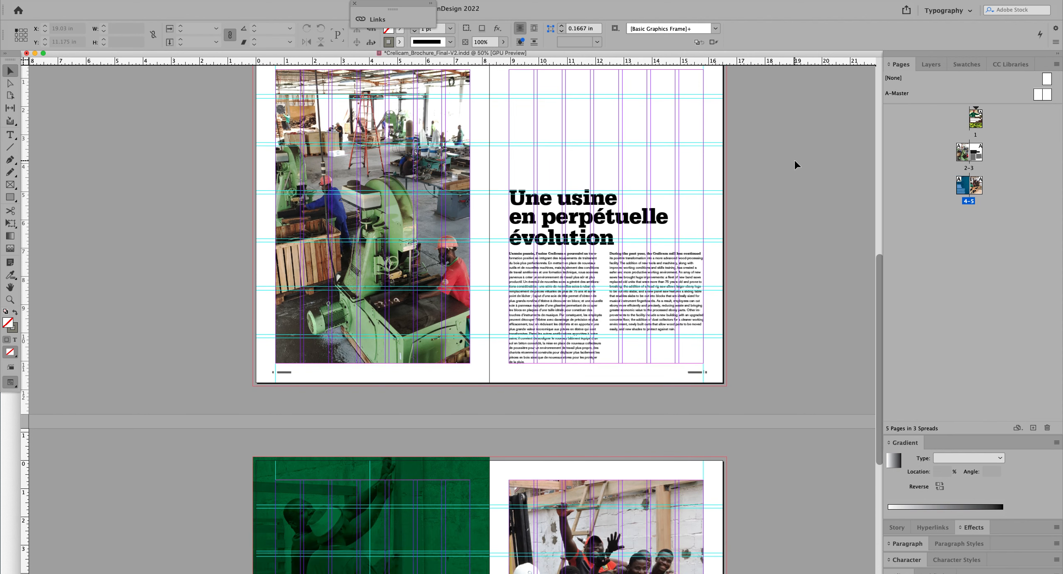
{"action": "scroll", "coordinate": [794, 159], "scroll_direction": "up", "scroll_amount": 1}
{"action": "scroll", "coordinate": [793, 159], "scroll_direction": "right", "scroll_amount": 1}
{"action": "scroll", "coordinate": [793, 159], "scroll_direction": "down", "scroll_amount": 1}
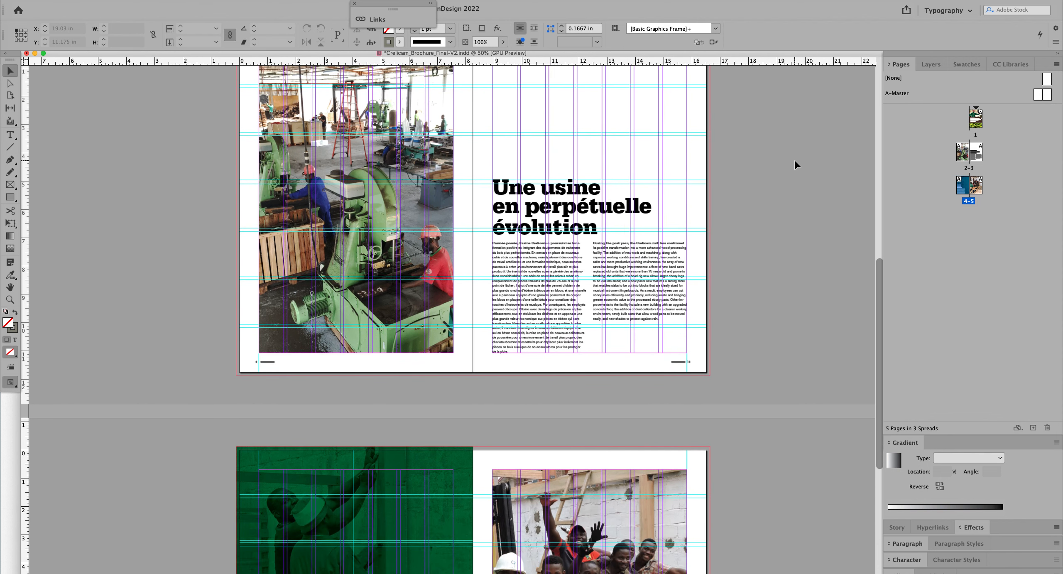
{"action": "scroll", "coordinate": [819, 188], "scroll_direction": "down", "scroll_amount": 3}
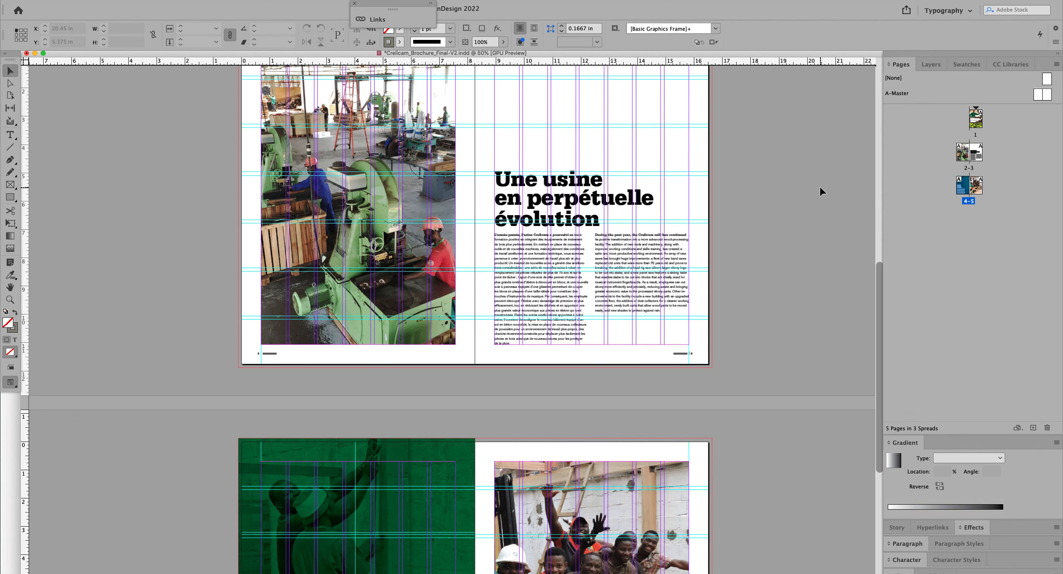
{"action": "scroll", "coordinate": [819, 187], "scroll_direction": "left", "scroll_amount": 1}
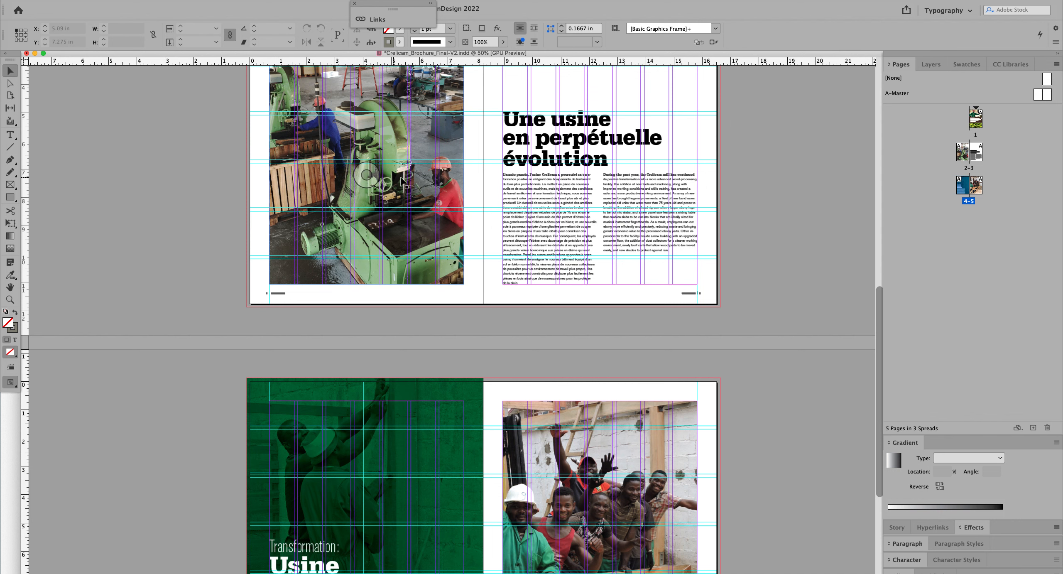
{"action": "scroll", "coordinate": [545, 192], "scroll_direction": "down", "scroll_amount": 4}
{"action": "scroll", "coordinate": [545, 192], "scroll_direction": "left", "scroll_amount": 1}
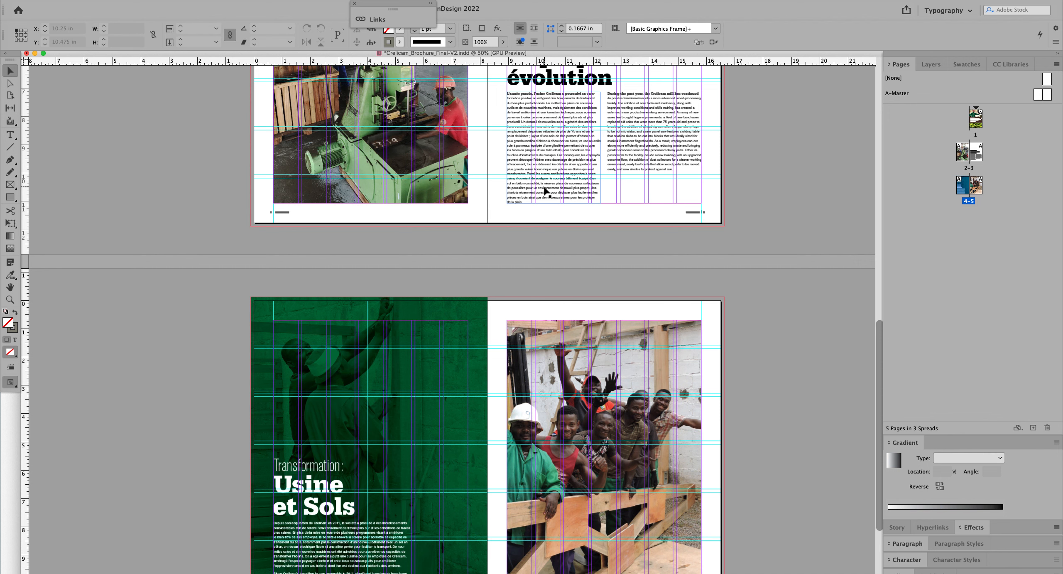
{"action": "scroll", "coordinate": [597, 302], "scroll_direction": "down", "scroll_amount": 3}
{"action": "scroll", "coordinate": [597, 302], "scroll_direction": "left", "scroll_amount": 1}
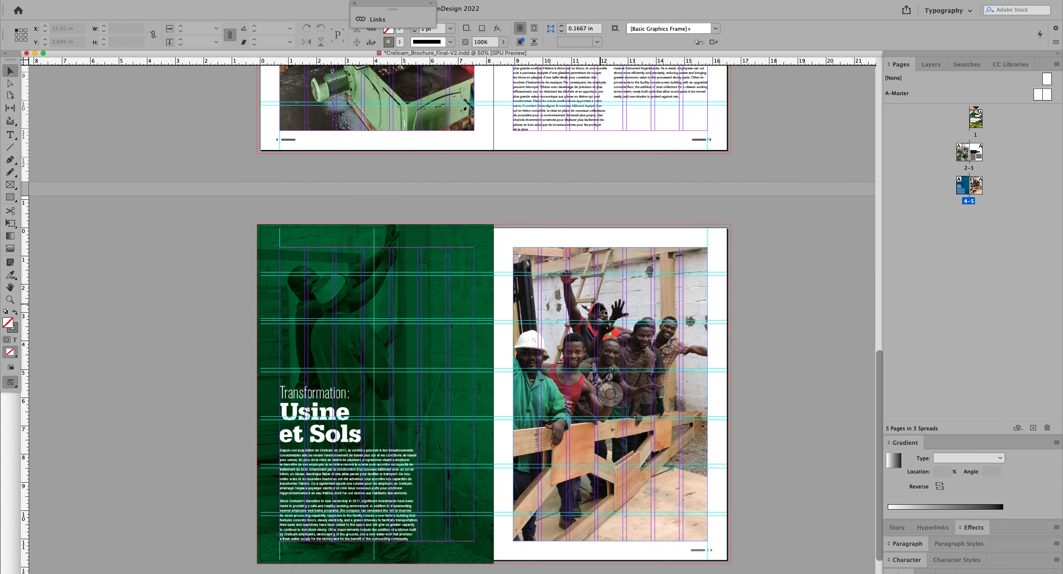
{"action": "scroll", "coordinate": [587, 293], "scroll_direction": "up", "scroll_amount": 4}
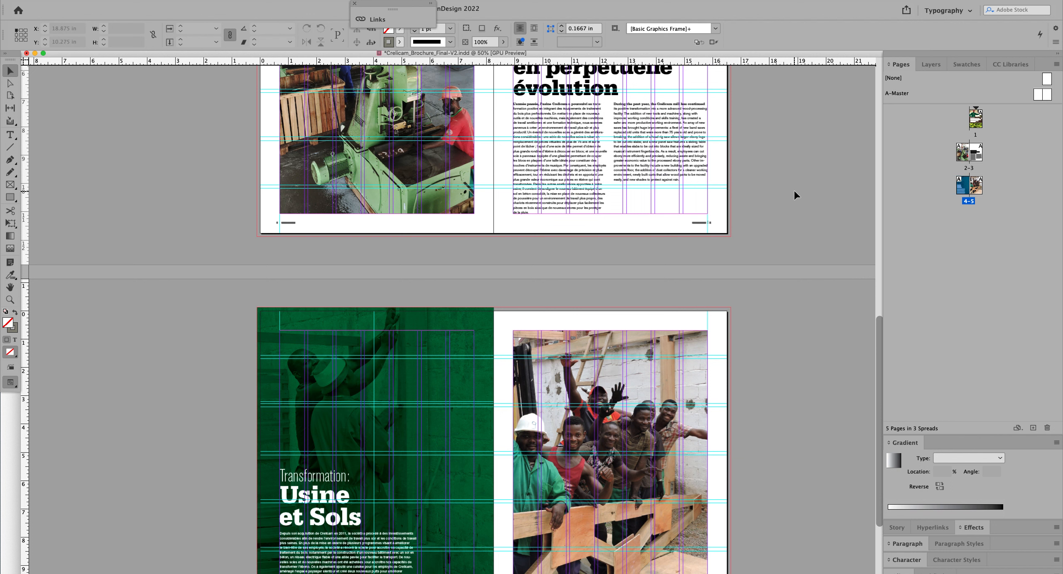
{"action": "scroll", "coordinate": [794, 192], "scroll_direction": "down", "scroll_amount": 5}
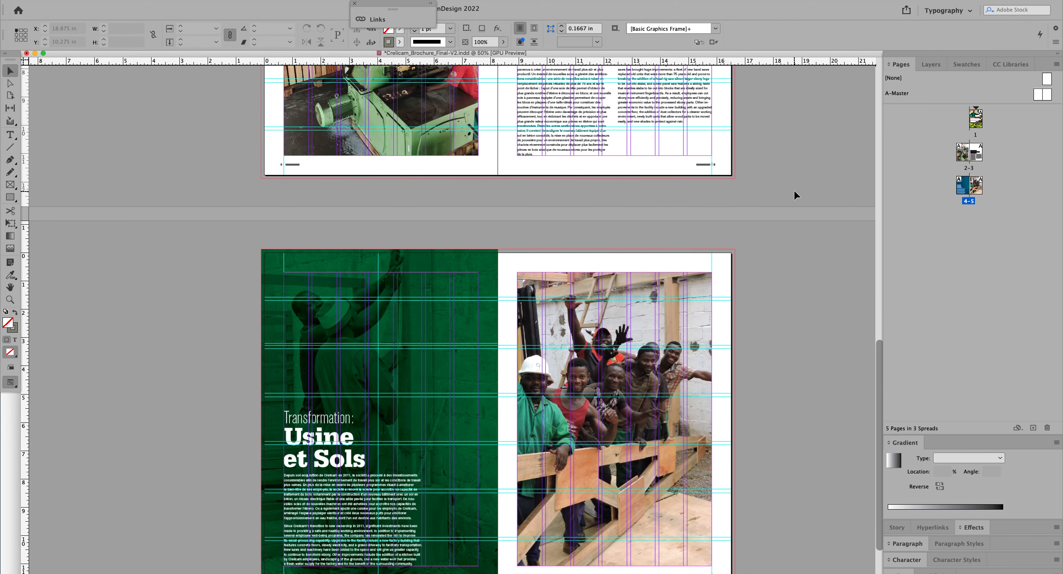
{"action": "scroll", "coordinate": [794, 191], "scroll_direction": "down", "scroll_amount": 1}
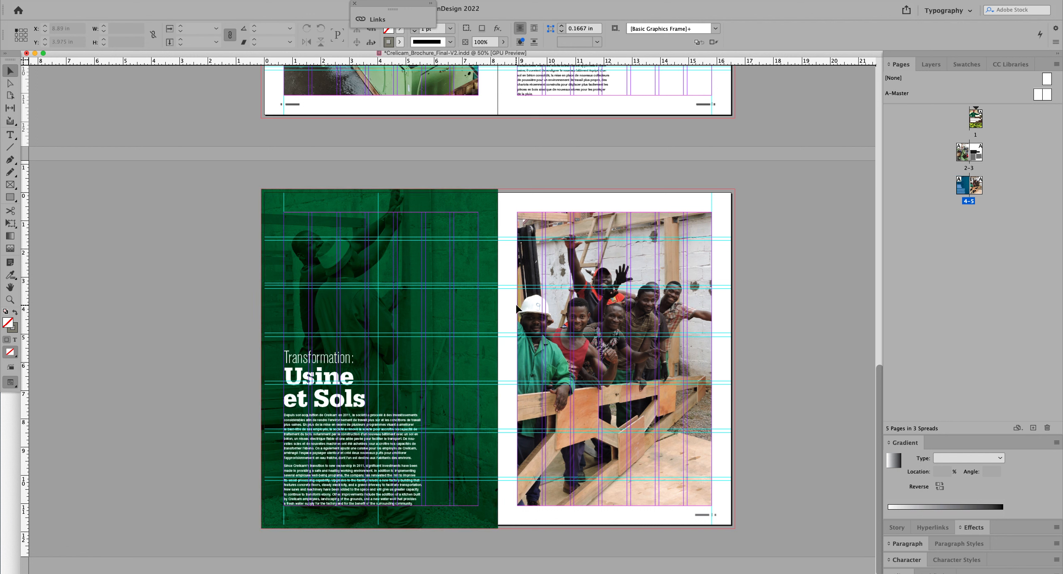
Hide the guides, then delete the group photo and the page number from page 5
{"action": "key", "text": "w"}
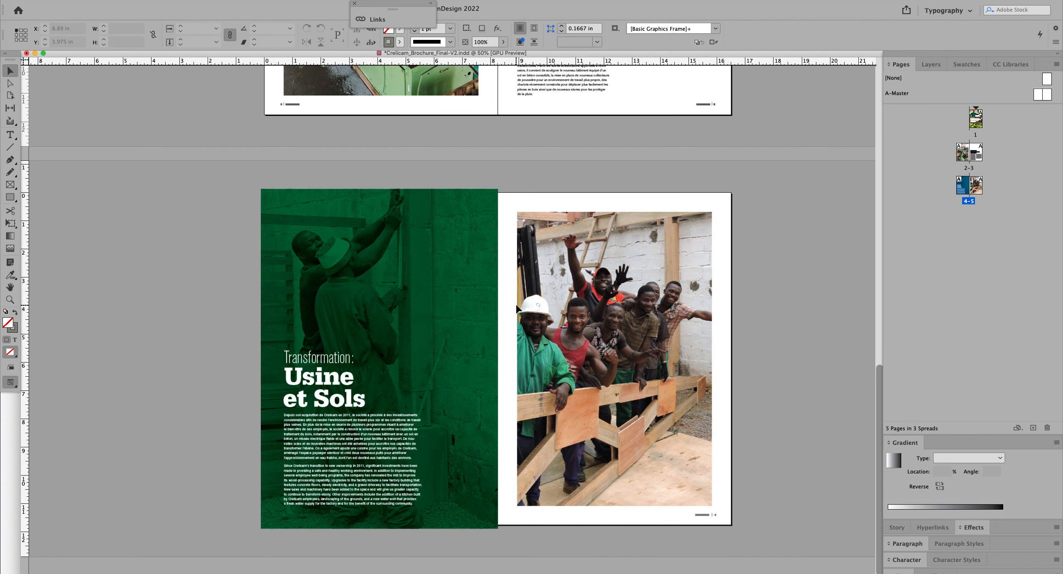
{"action": "left_click", "coordinate": [606, 339]}
{"action": "key", "text": "Delete"}
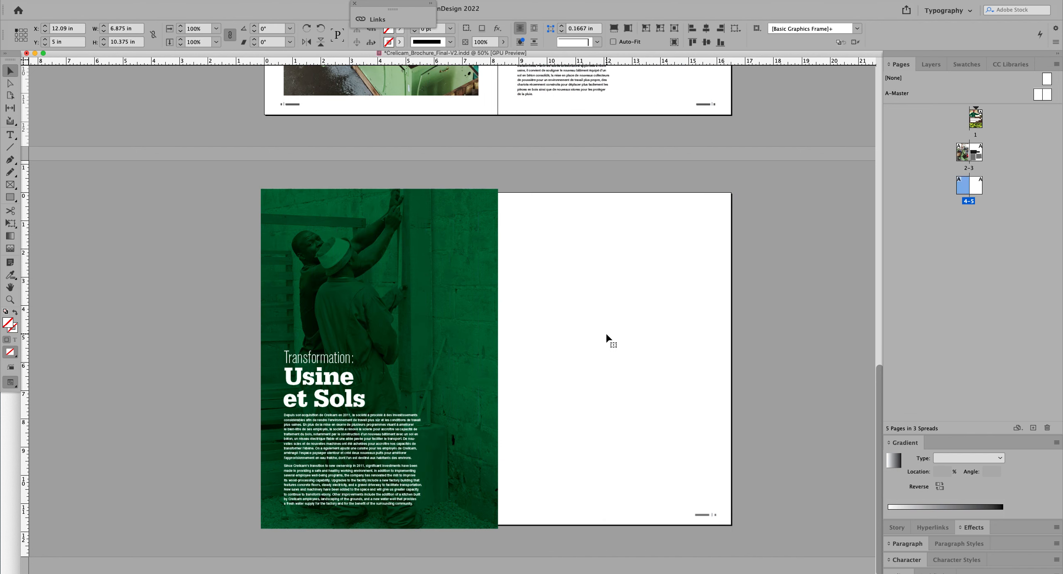
{"action": "left_click_drag", "start_coordinate": [668, 504], "coordinate": [742, 525]}
{"action": "key", "text": "Delete"}
Extend the green background across page 5 to a width of about 16.795 in and preview the trimmed spread
{"action": "left_click", "coordinate": [451, 328]}
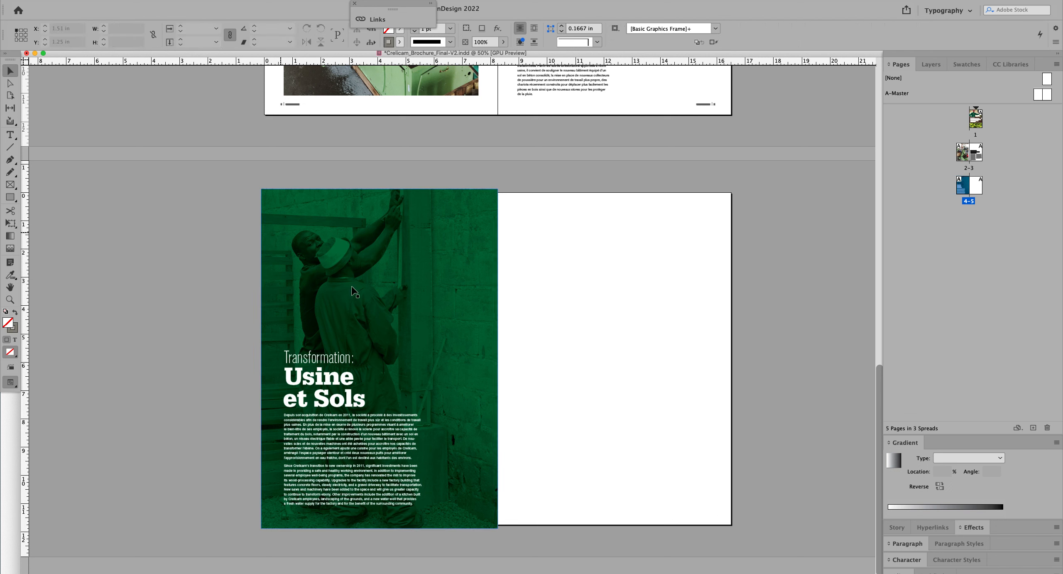
{"action": "left_click_drag", "start_coordinate": [479, 337], "coordinate": [736, 370]}
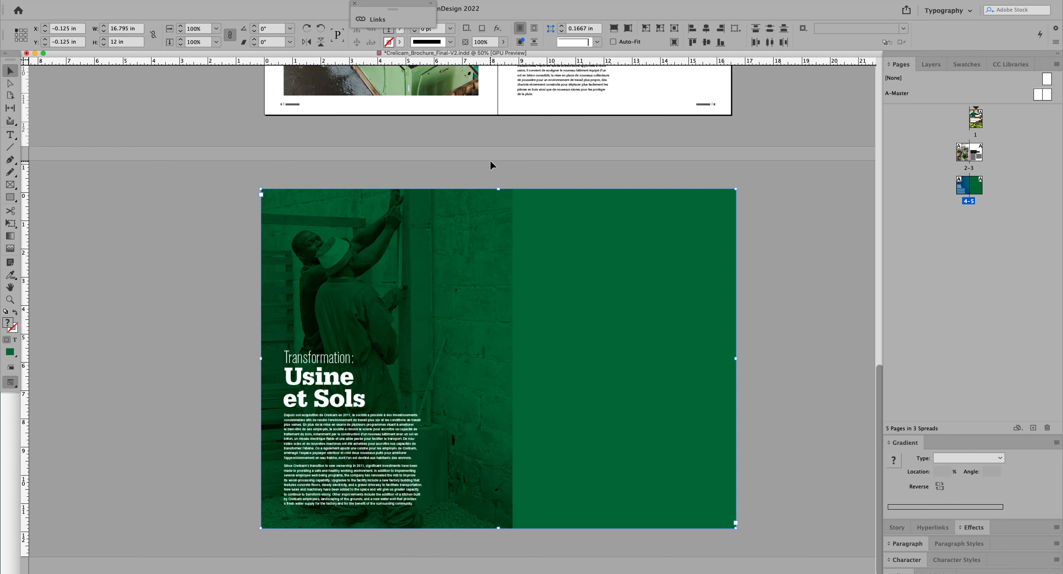
{"action": "key", "text": "w"}
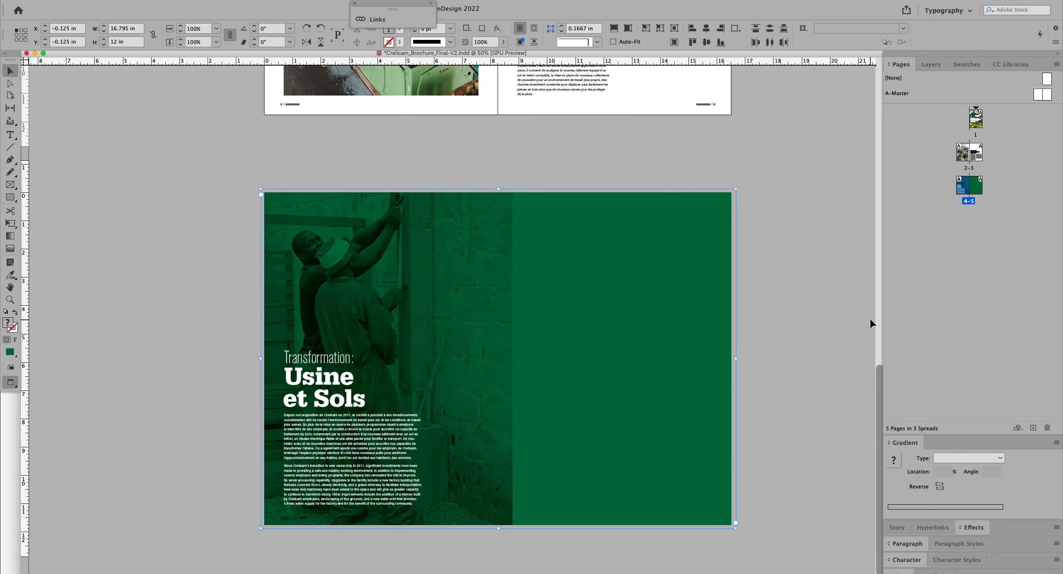
{"action": "left_click", "coordinate": [787, 340]}
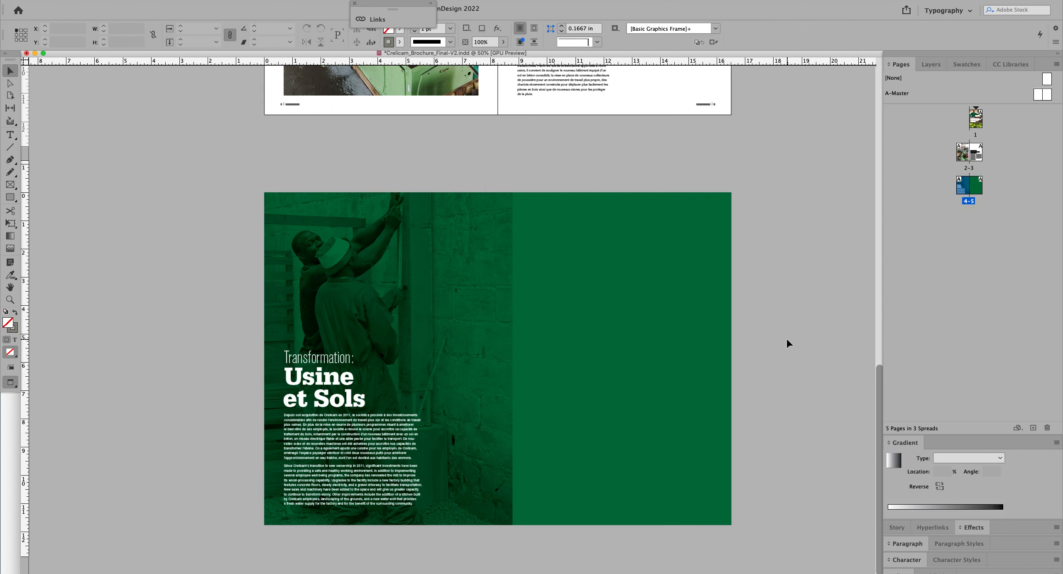
Show the guides again and pull the green background's outer edge in to the page 5 bleed, about 16.755 in wide
{"action": "key", "text": "w"}
{"action": "key", "text": "w"}
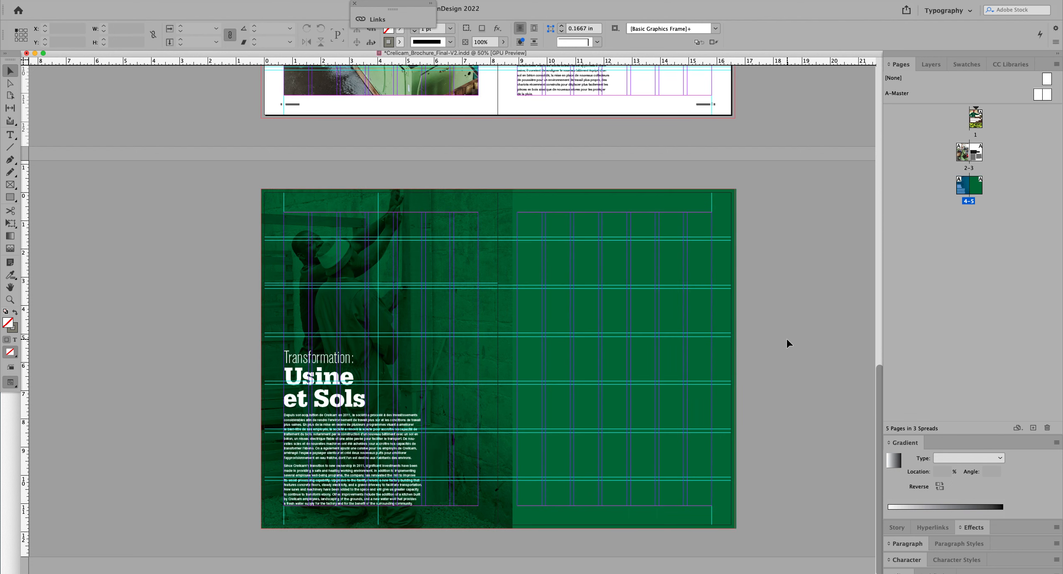
{"action": "left_click", "coordinate": [733, 357]}
{"action": "left_click_drag", "start_coordinate": [737, 361], "coordinate": [736, 361]}
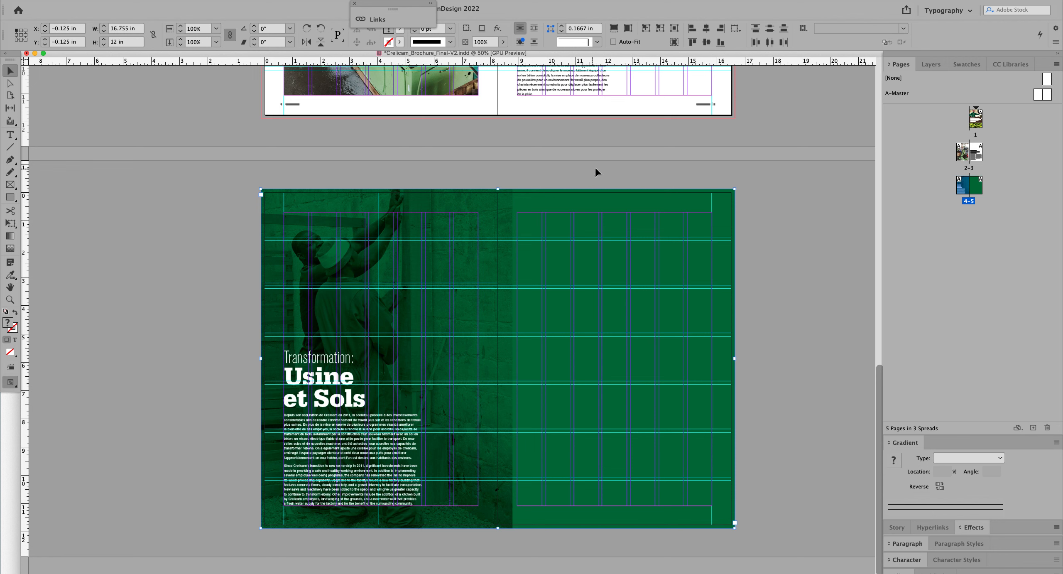
{"action": "left_click", "coordinate": [741, 286]}
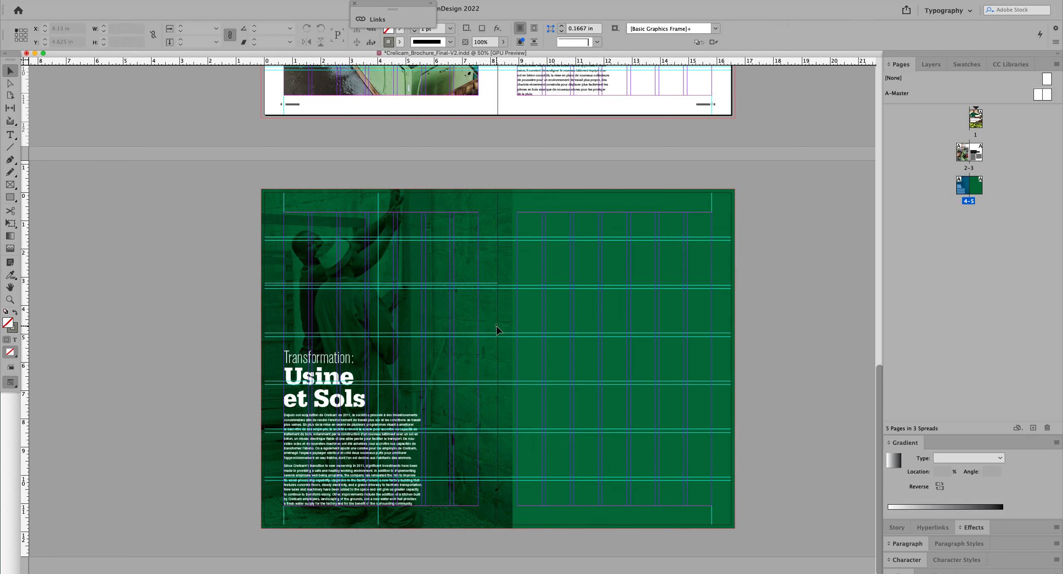
{"action": "left_click", "coordinate": [490, 192]}
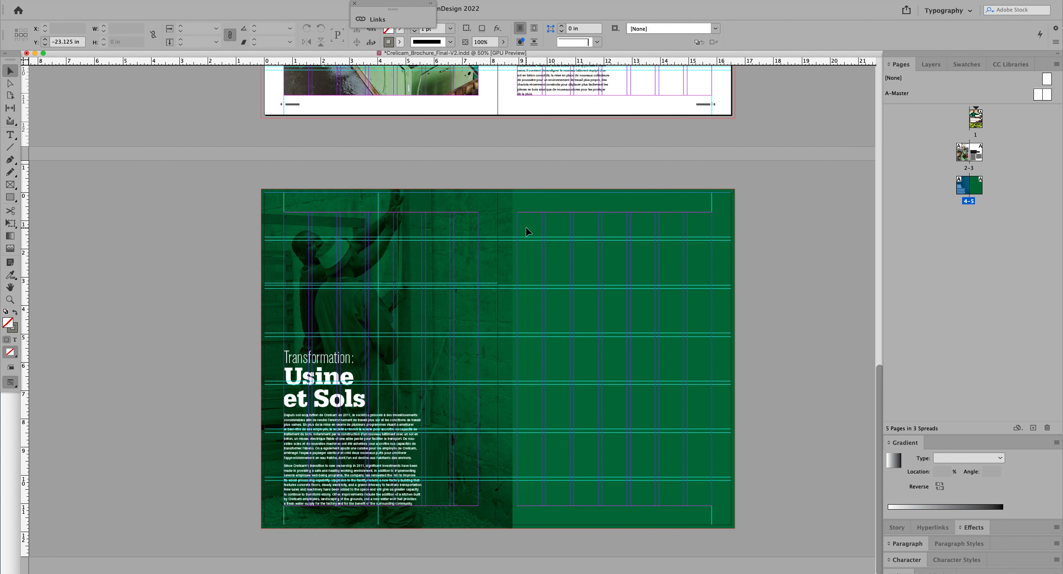
{"action": "left_click", "coordinate": [478, 130]}
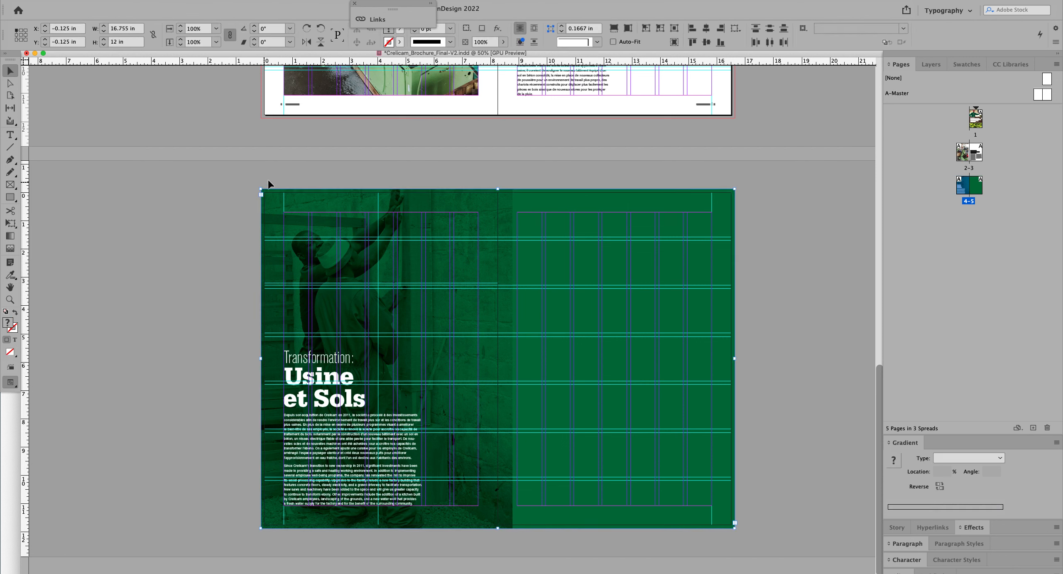
{"action": "left_click", "coordinate": [559, 265]}
{"action": "key", "text": "super+shift+a"}
{"action": "left_click_drag", "start_coordinate": [506, 180], "coordinate": [524, 206]}
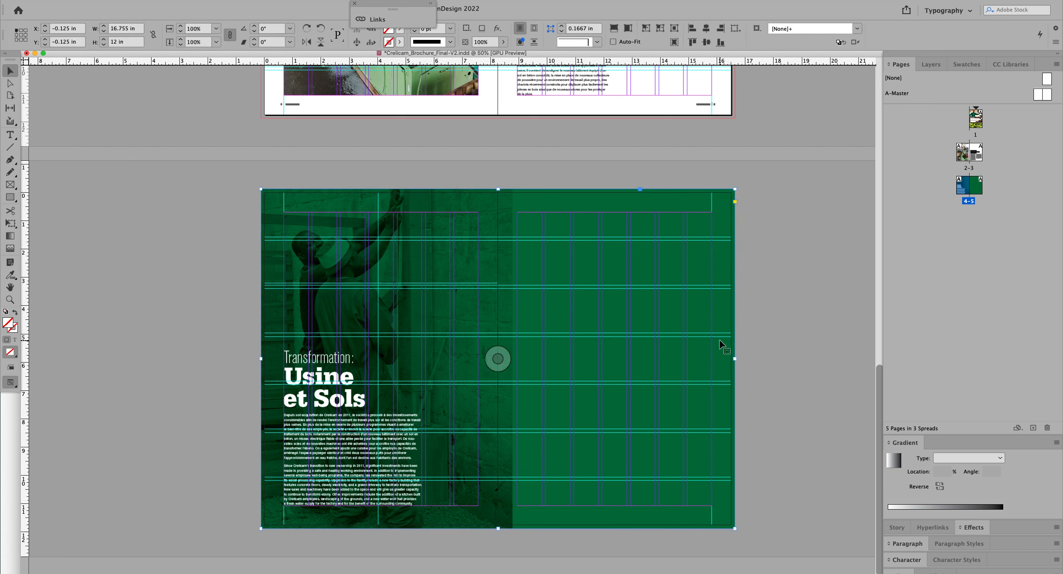
{"action": "left_click", "coordinate": [766, 328]}
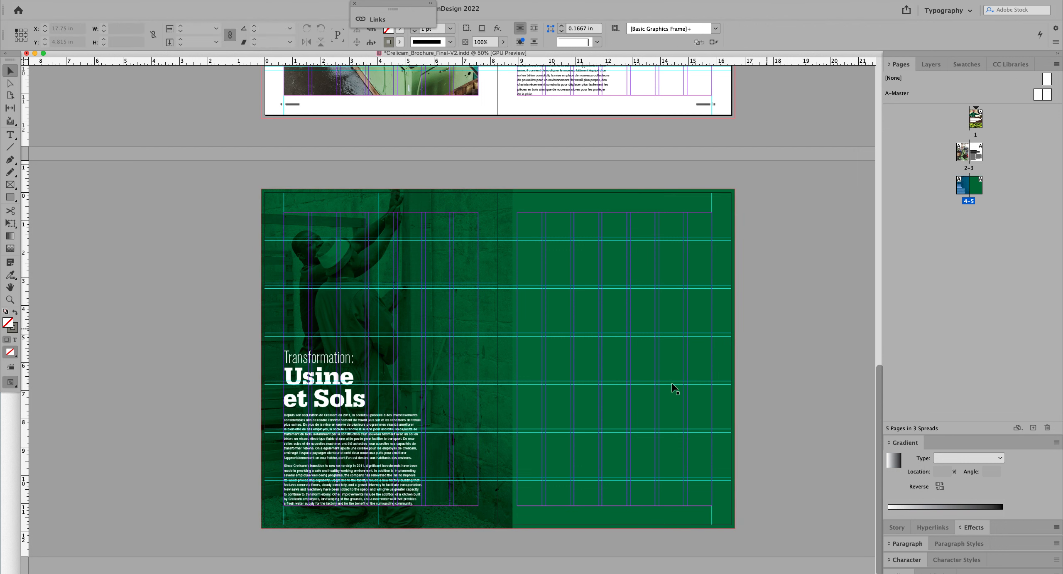
Extend the photo across page 5 to the outer bleed, scaling the image proportionally to about 17.46 in wide
{"action": "left_click", "coordinate": [497, 358]}
{"action": "left_click", "coordinate": [484, 317]}
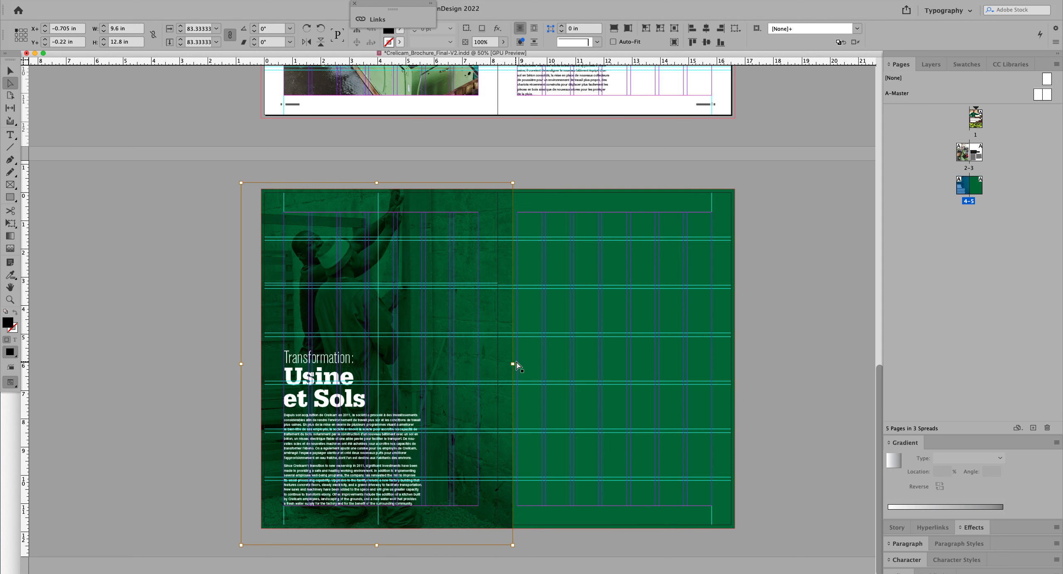
{"action": "left_click_drag", "start_coordinate": [512, 363], "coordinate": [733, 383]}
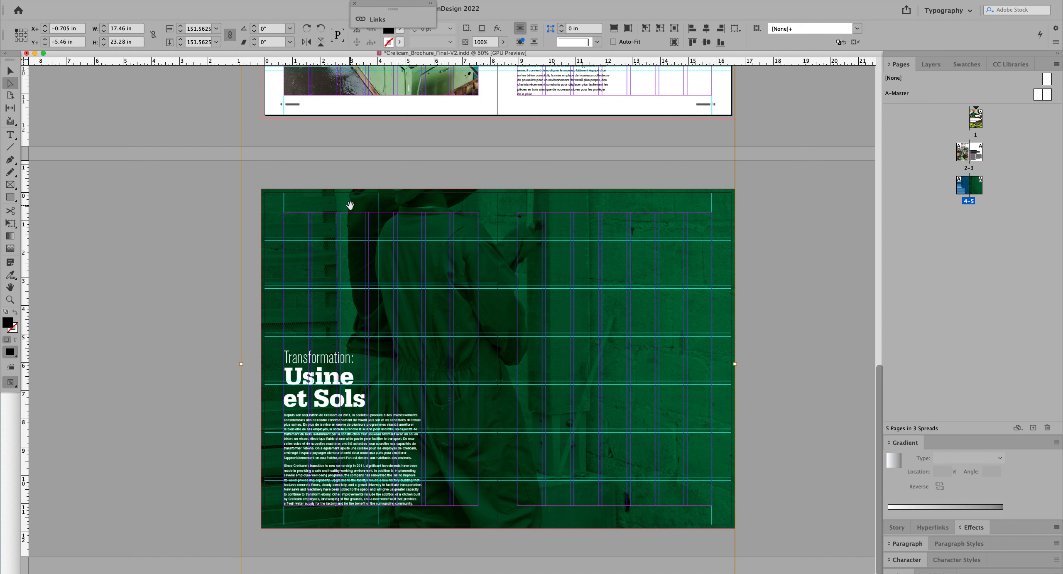
Move the enlarged photo down inside its frame until both workers' heads and raised hands fall within spread 4–5
{"action": "key", "text": "shift+Down"}
{"action": "key", "text": "shift+Down"}
{"action": "key", "text": "shift+Down"}
{"action": "key", "text": "shift+Down"}
{"action": "key", "text": "shift+Down"}
{"action": "key", "text": "shift+Down"}
{"action": "key", "text": "shift+Down"}
{"action": "key", "text": "shift+Down"}
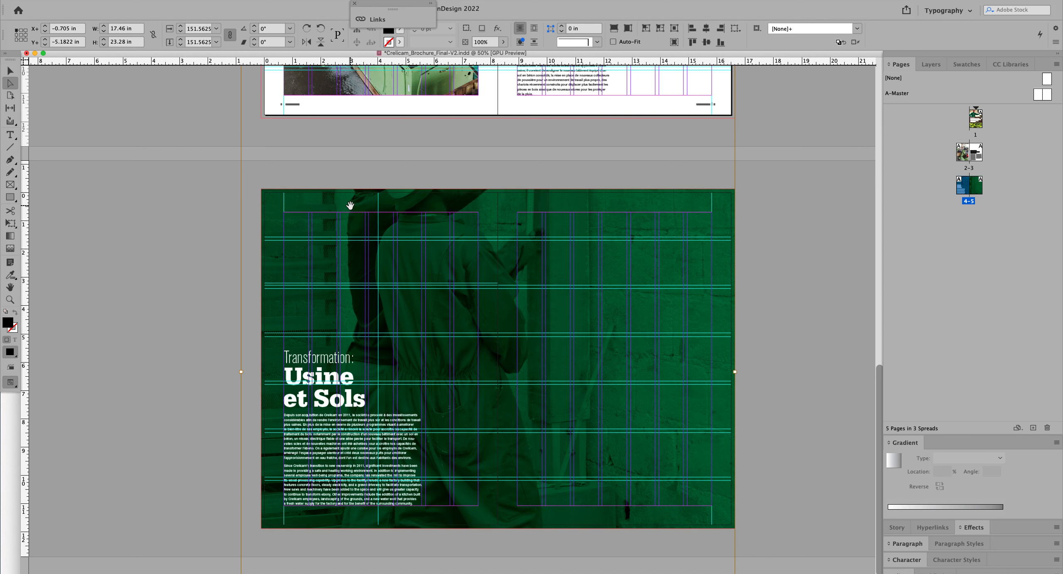
{"action": "key", "text": "shift+Down"}
{"action": "key", "text": "shift+Down"}
{"action": "key", "text": "shift+Down"}
{"action": "key", "text": "shift+Down"}
{"action": "key", "text": "shift+Down"}
{"action": "key", "text": "shift+Down"}
{"action": "key", "text": "shift+Down"}
{"action": "key", "text": "shift+Down"}
{"action": "key", "text": "shift+Down"}
{"action": "key", "text": "shift+Down"}
{"action": "key", "text": "shift+Down"}
{"action": "key", "text": "shift+Down"}
{"action": "key", "text": "shift+Down"}
{"action": "key", "text": "shift+Down"}
{"action": "key", "text": "shift+Down"}
{"action": "key", "text": "shift+Down"}
{"action": "key", "text": "shift+Down"}
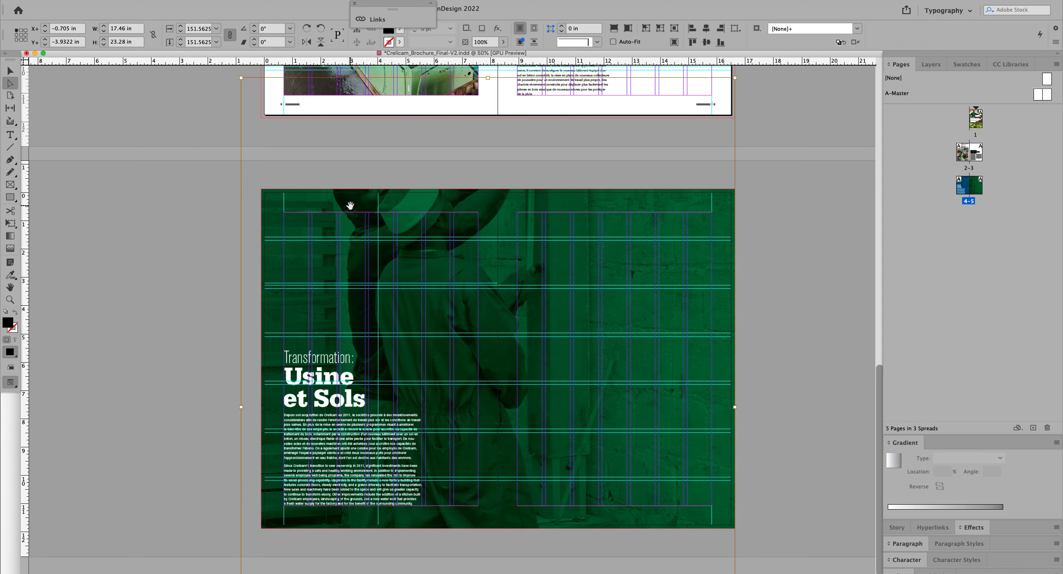
{"action": "key", "text": "shift+Down"}
{"action": "key", "text": "shift+Down"}
{"action": "key", "text": "shift+Down"}
{"action": "key", "text": "shift+Down"}
{"action": "key", "text": "shift+Down"}
{"action": "key", "text": "shift+Down"}
{"action": "key", "text": "shift+Down"}
{"action": "key", "text": "shift+Down"}
{"action": "key", "text": "shift+Down"}
{"action": "key", "text": "shift+Down"}
{"action": "key", "text": "Tab"}
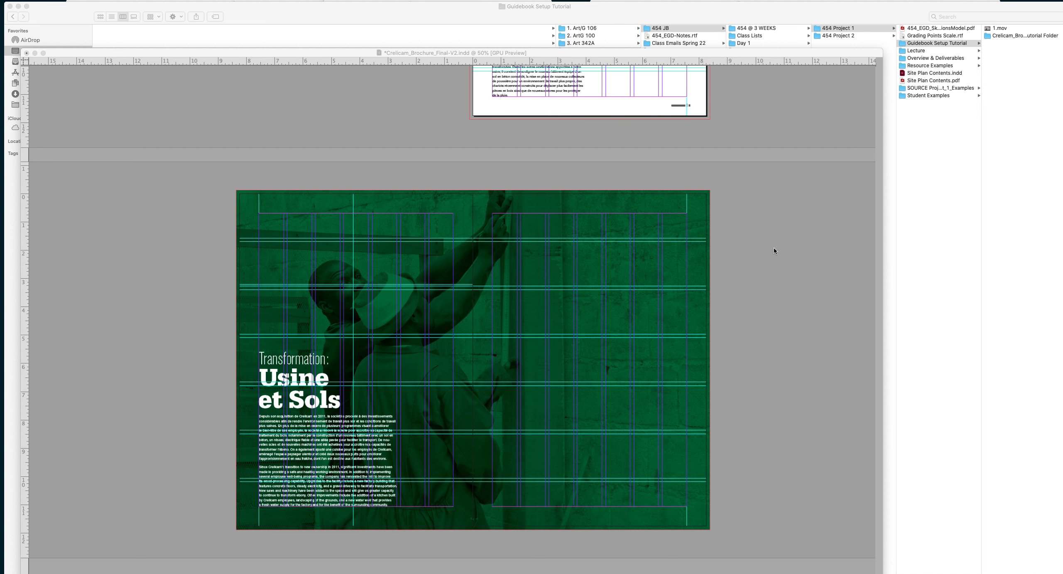
{"action": "key", "text": "Tab"}
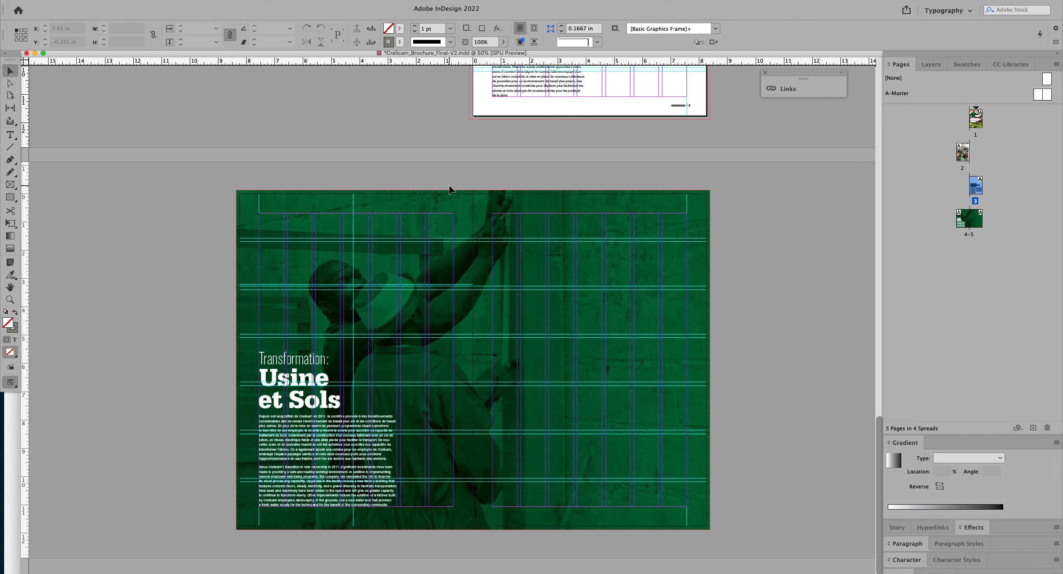
{"action": "left_click", "coordinate": [447, 220]}
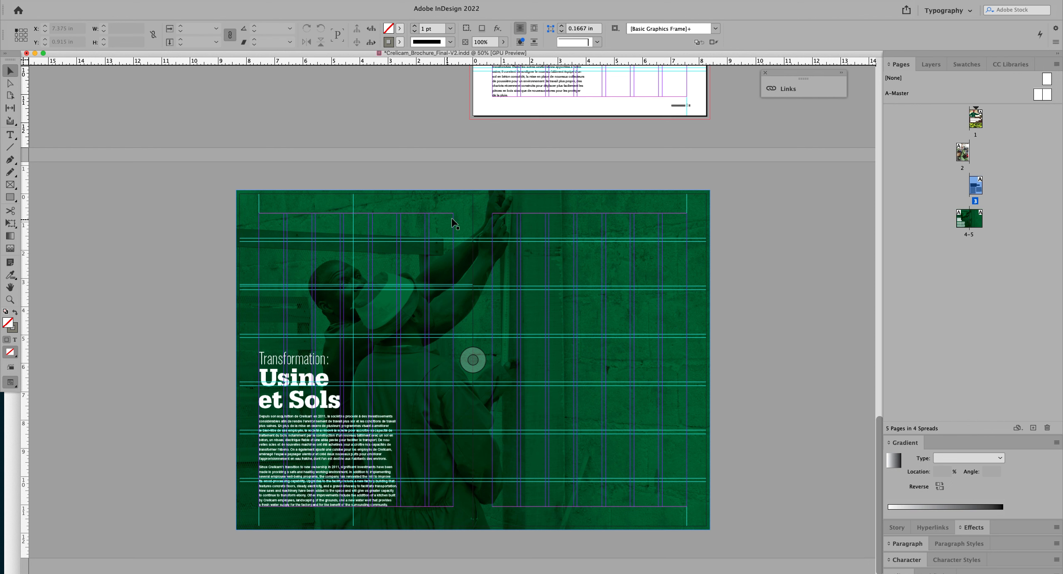
{"action": "left_click", "coordinate": [474, 167]}
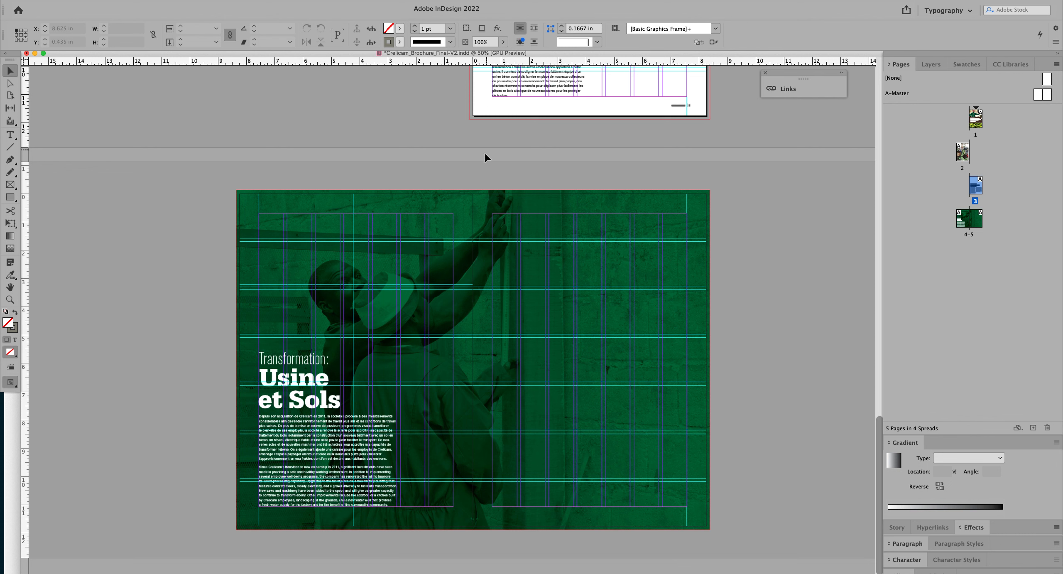
Duplicate the photo and the green background of spread 4–5 in place, in front of the originals
{"action": "left_click", "coordinate": [489, 209]}
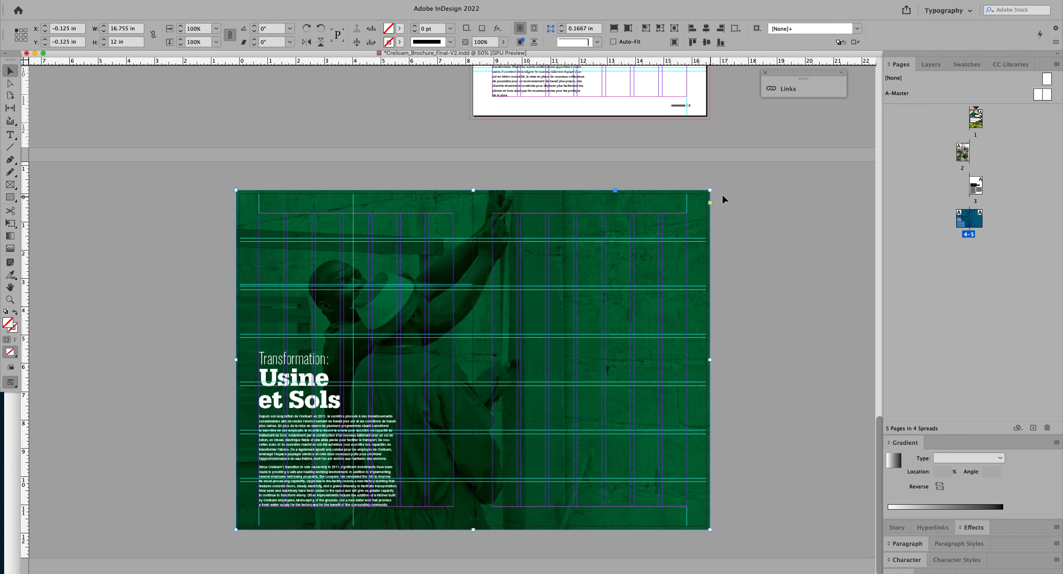
{"action": "left_click", "coordinate": [754, 198]}
{"action": "key", "text": "super+a"}
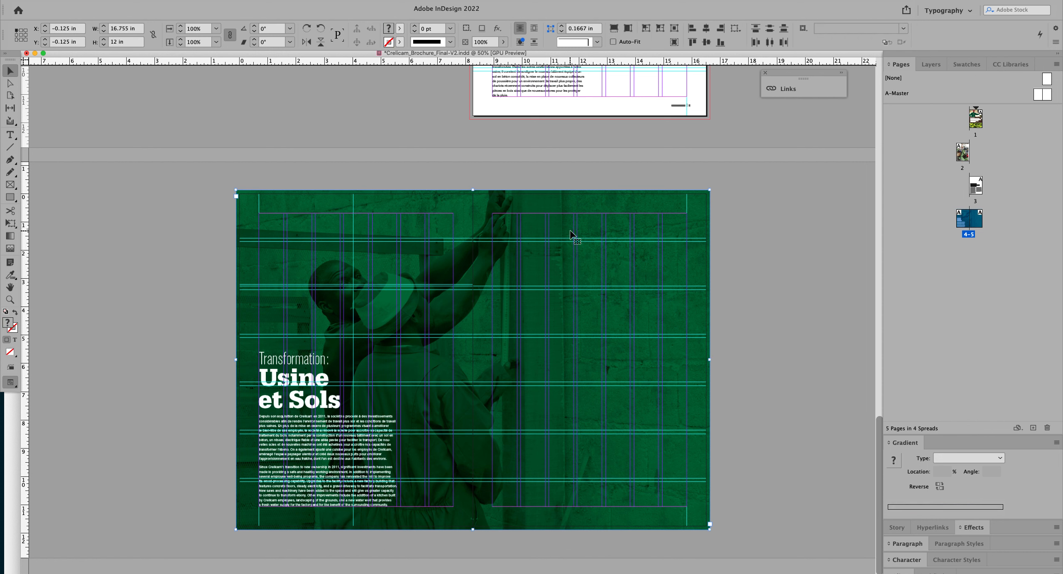
{"action": "key", "text": "super+shift+bracketright"}
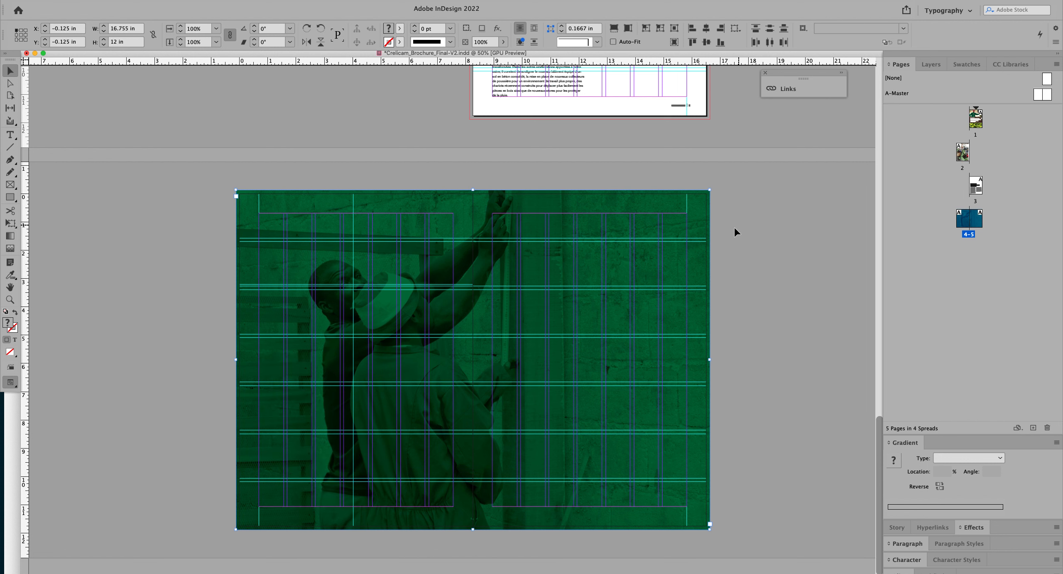
{"action": "left_click", "coordinate": [731, 242]}
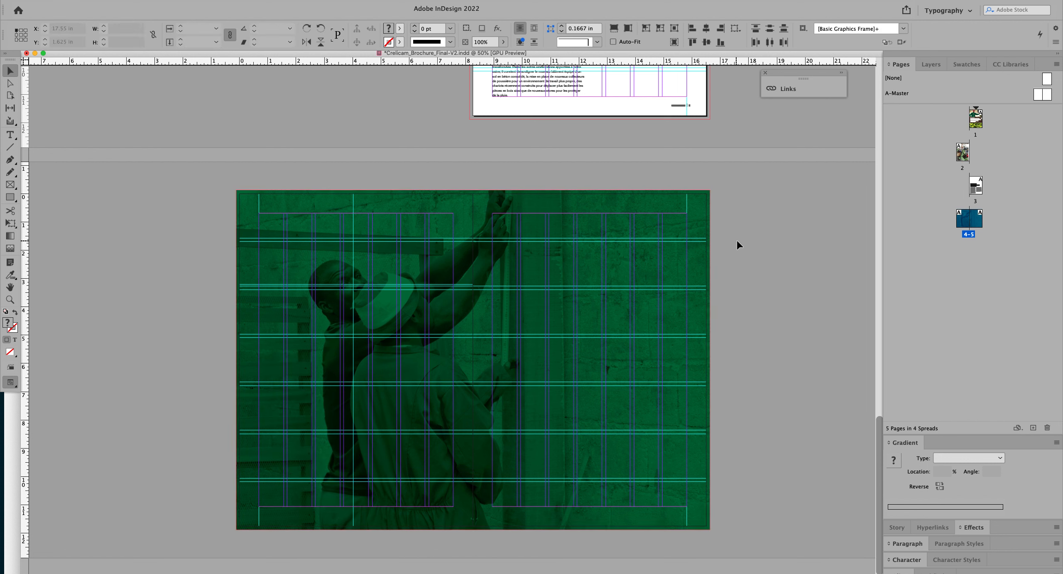
Crop the duplicated green background and photo to page 5 by bringing their inner edges to the gutter, about 8.38 in wide
{"action": "left_click", "coordinate": [397, 206]}
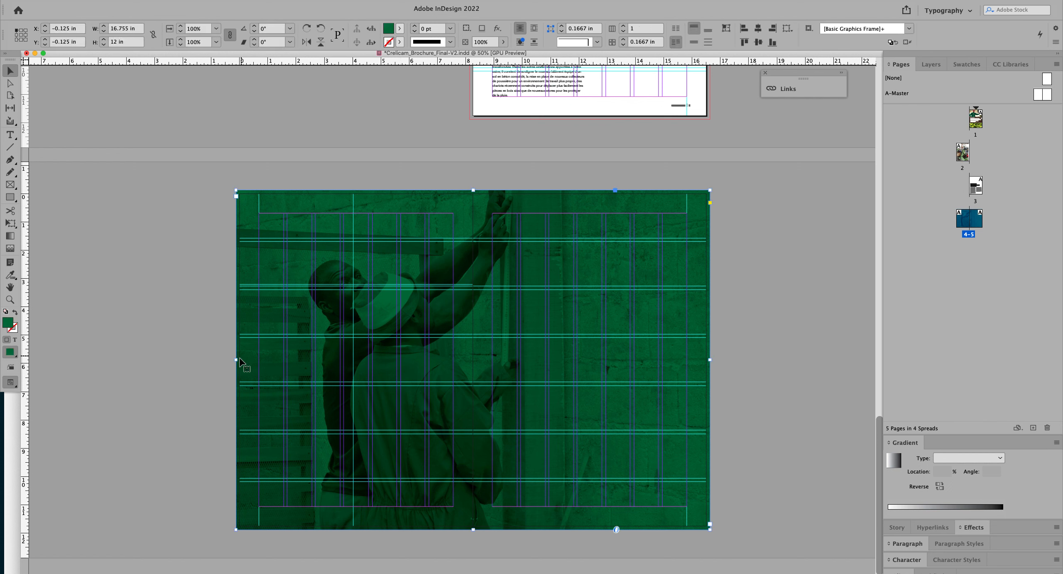
{"action": "left_click_drag", "start_coordinate": [238, 363], "coordinate": [470, 365]}
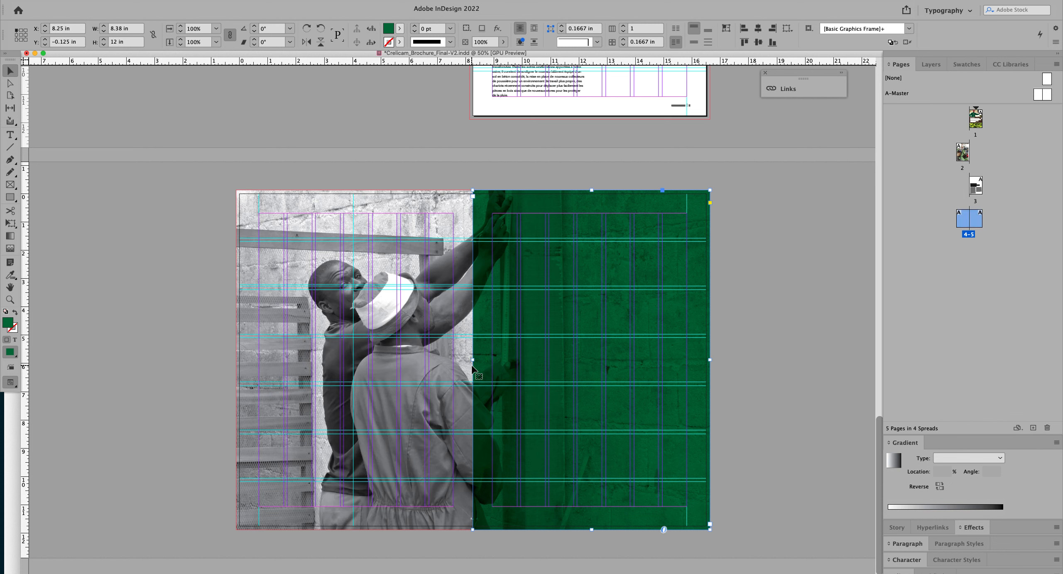
{"action": "left_click", "coordinate": [306, 325]}
{"action": "left_click_drag", "start_coordinate": [236, 361], "coordinate": [473, 374]}
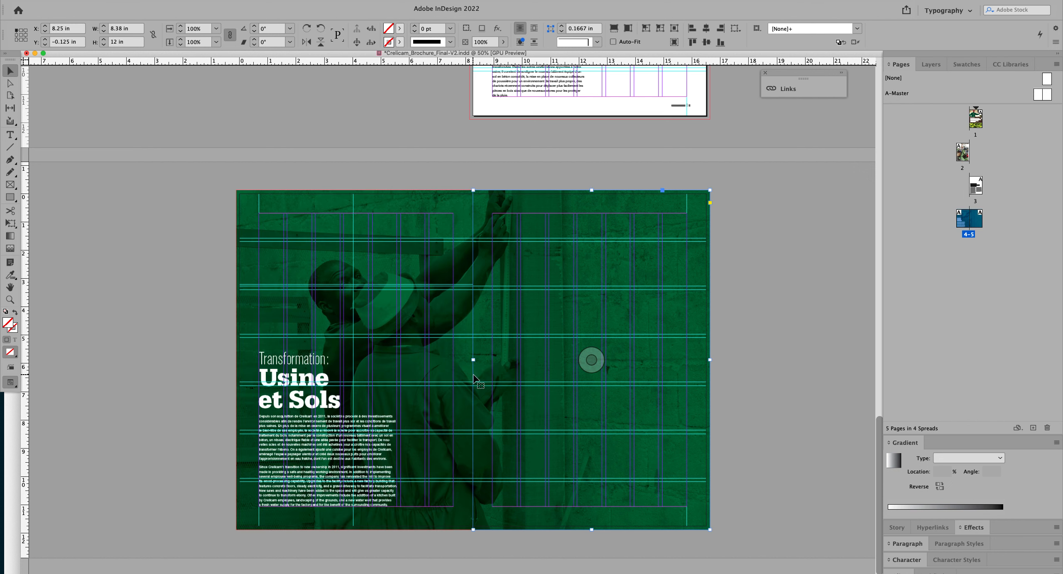
Crop the original green background and photo to page 4, ending at the gutter, and preview the spread without guides
{"action": "left_click", "coordinate": [374, 168]}
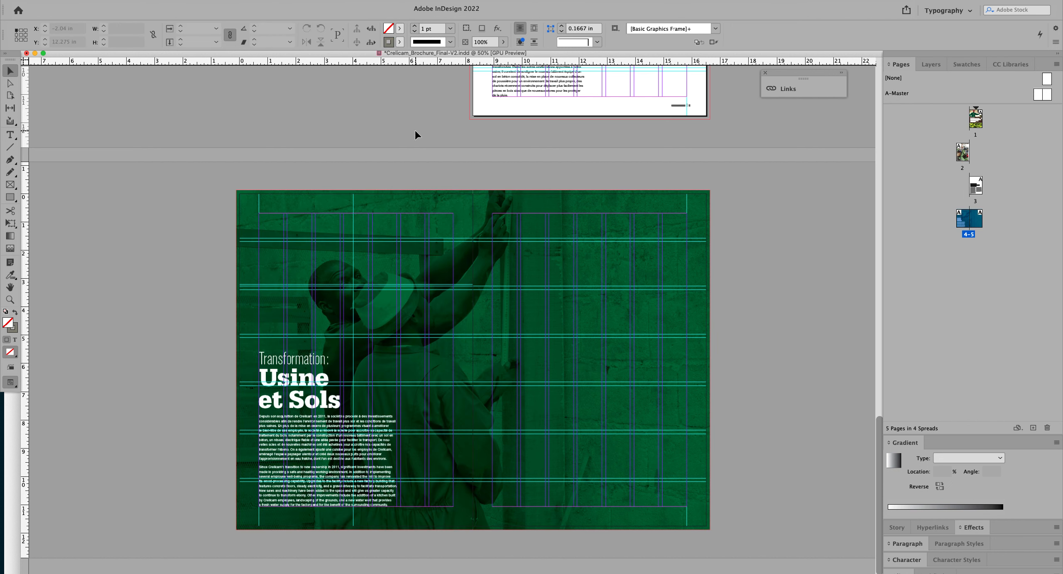
{"action": "left_click", "coordinate": [405, 212]}
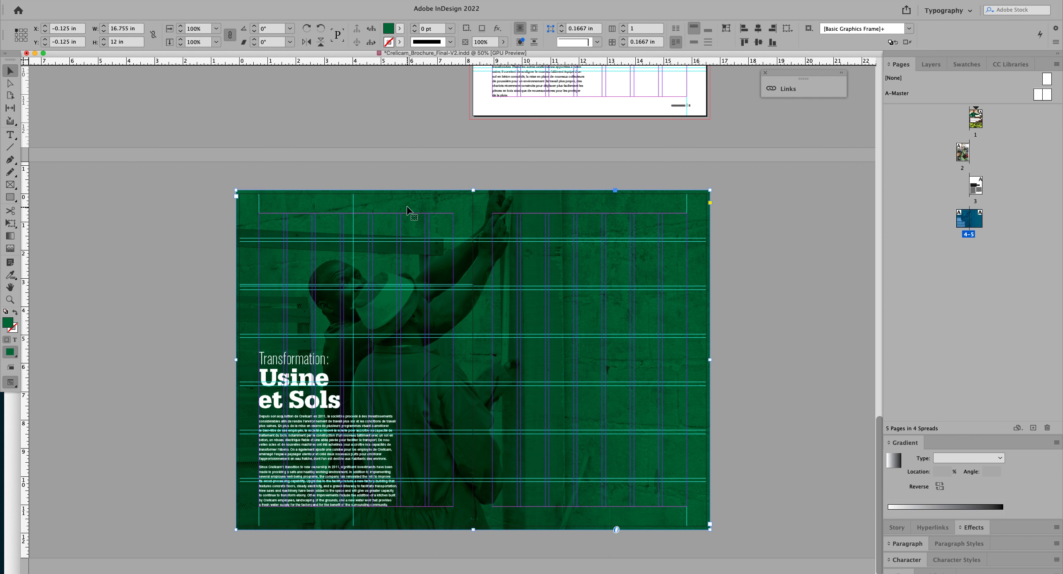
{"action": "left_click_drag", "start_coordinate": [711, 360], "coordinate": [473, 352]}
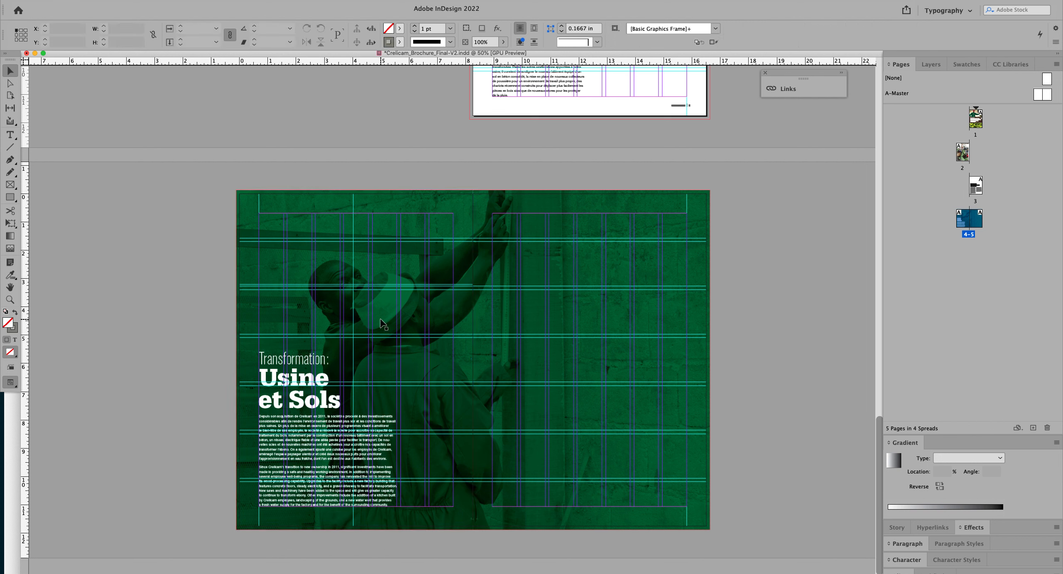
{"action": "left_click", "coordinate": [473, 359]}
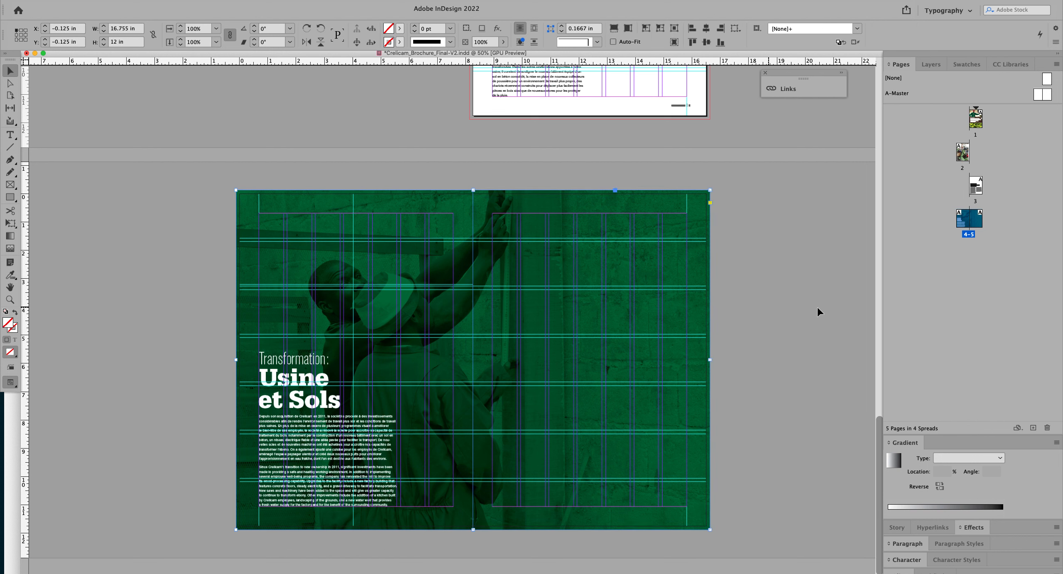
{"action": "left_click_drag", "start_coordinate": [711, 360], "coordinate": [473, 340]}
{"action": "key", "text": "w"}
{"action": "left_click", "coordinate": [815, 351]}
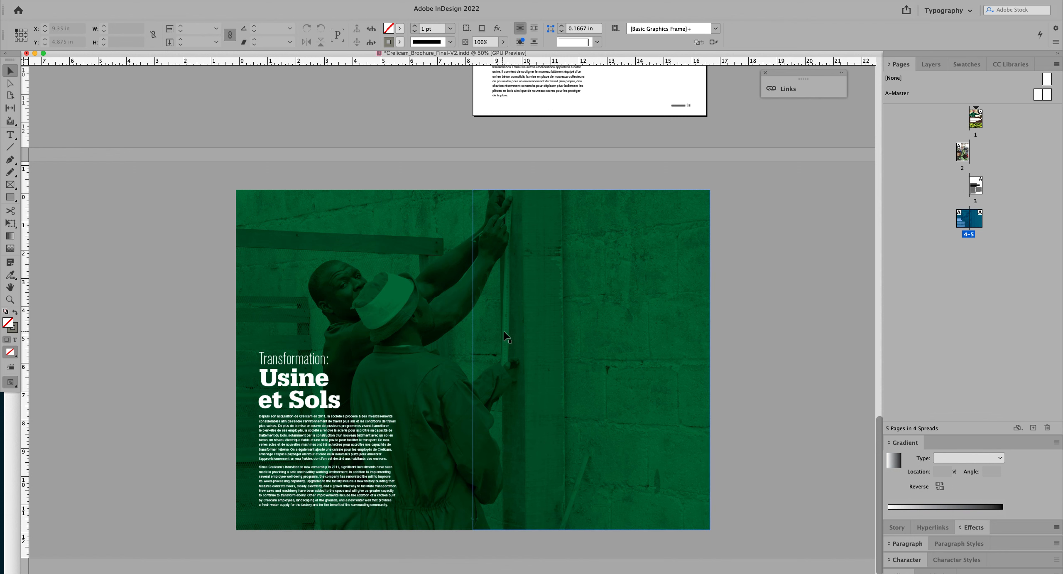
Examine the seam at the gutter of spread 4–5 up close, then return to the whole-spread view
{"action": "key", "text": "z"}
{"action": "left_click_drag", "start_coordinate": [462, 330], "coordinate": [623, 438]}
{"action": "left_click_drag", "start_coordinate": [505, 356], "coordinate": [657, 493]}
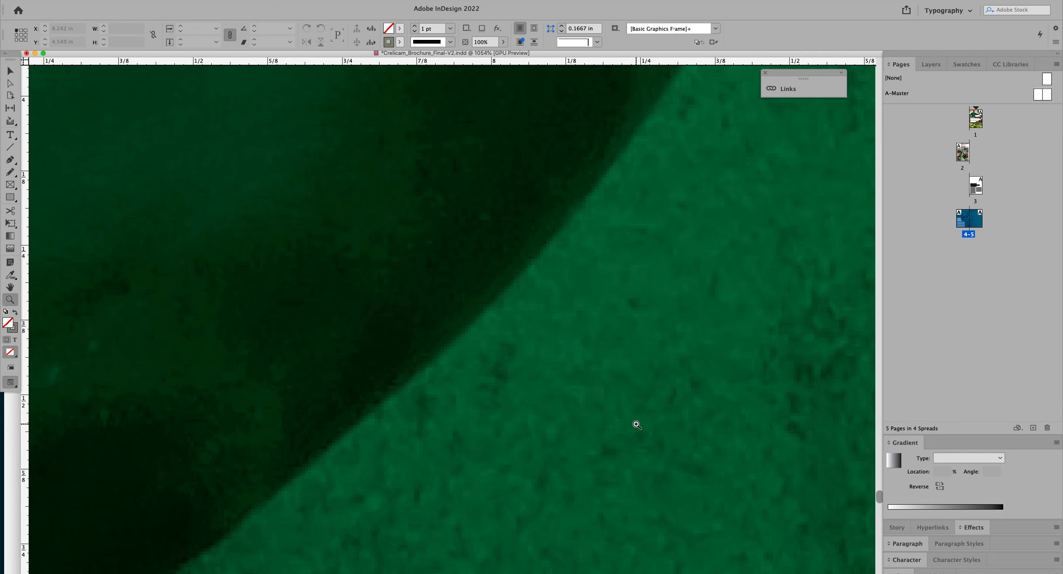
{"action": "key", "text": "super+o"}
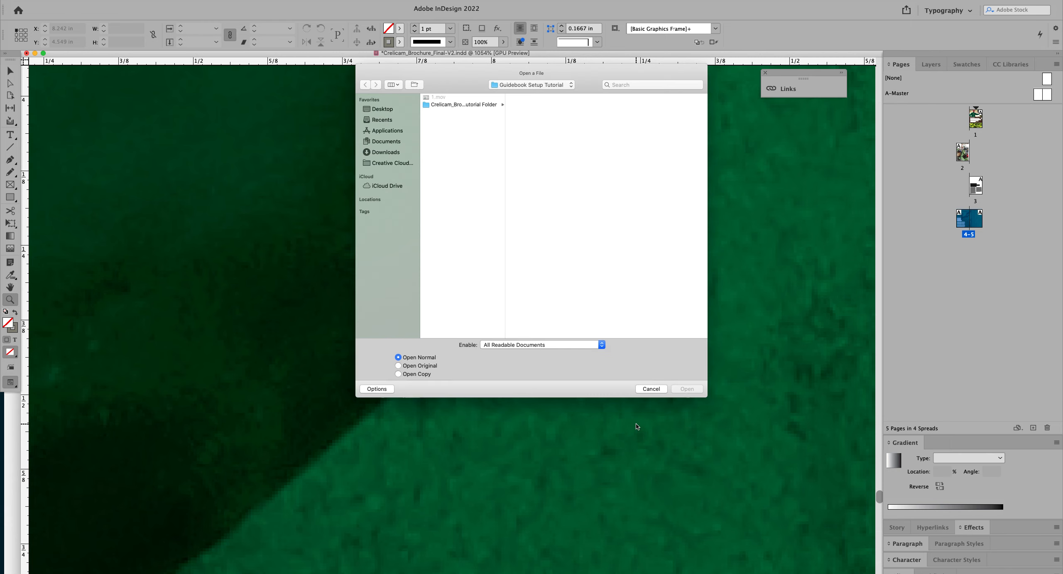
{"action": "left_click", "coordinate": [650, 387]}
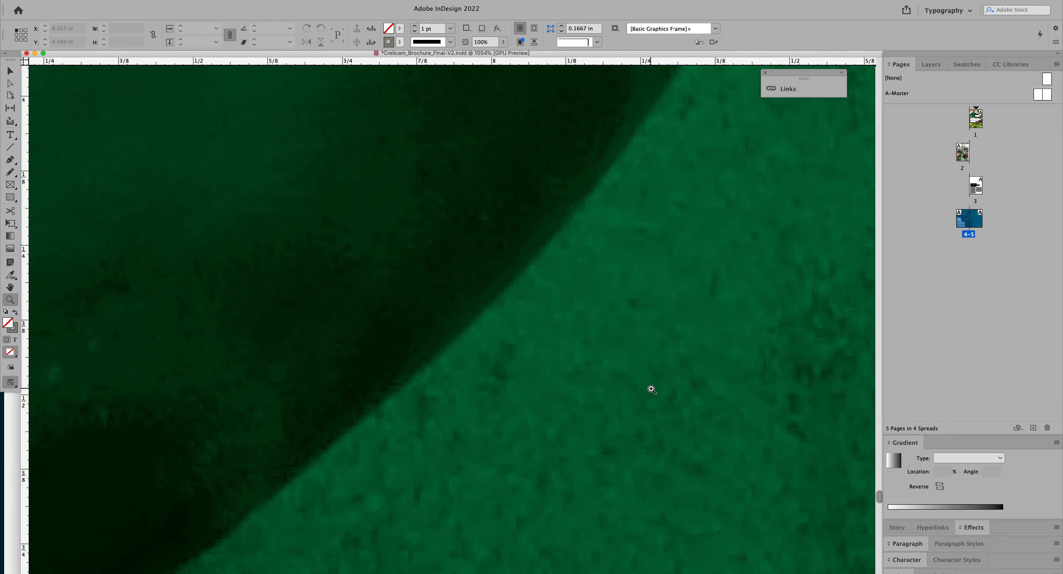
{"action": "key", "text": "super+0"}
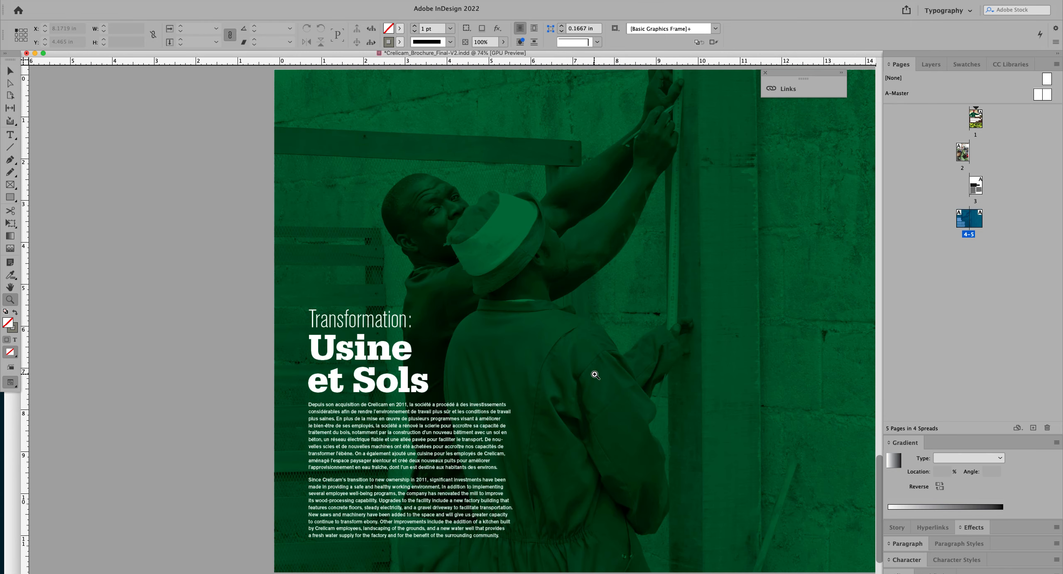
{"action": "key", "text": "super+minus"}
{"action": "key", "text": "v"}
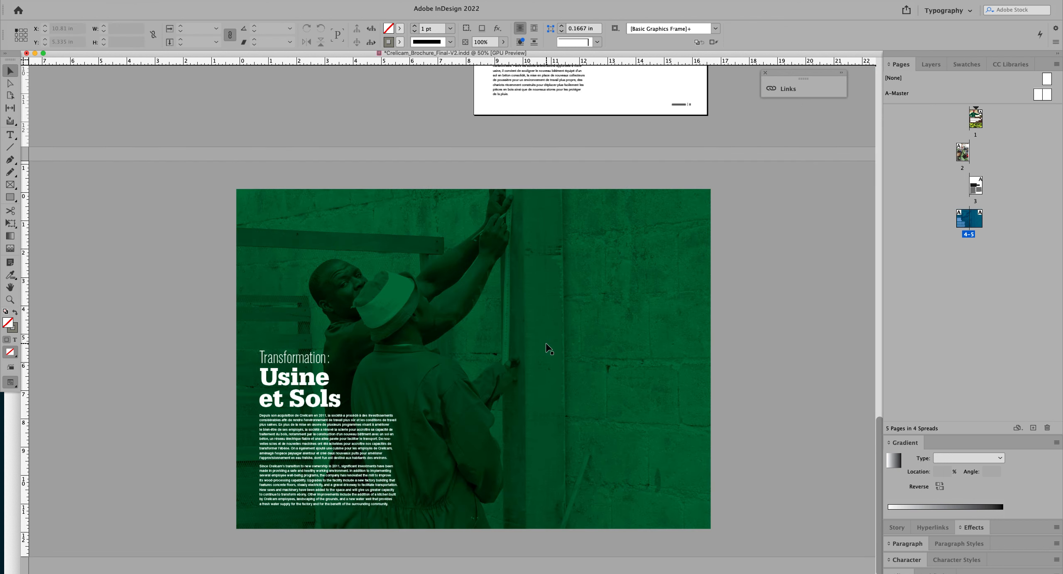
{"action": "left_click_drag", "start_coordinate": [541, 309], "coordinate": [566, 305]}
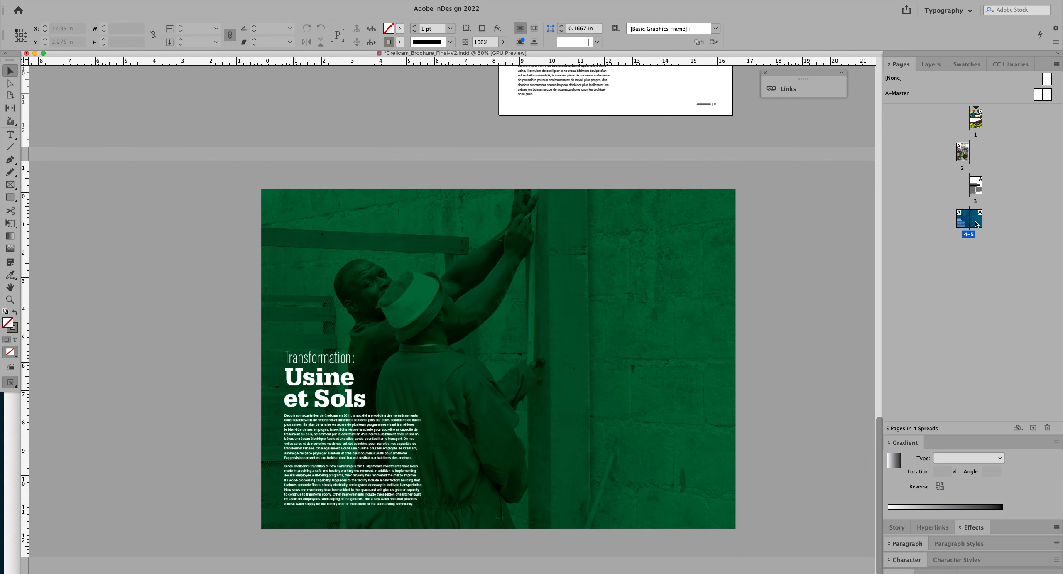
Select the green background and photo pieces on page 5 to check how they are split at the gutter
{"action": "mouse_move", "coordinate": [975, 225]}
{"action": "left_mouse_down"}
{"action": "mouse_move", "coordinate": [987, 218]}
{"action": "mouse_move", "coordinate": [975, 220]}
{"action": "left_mouse_up"}
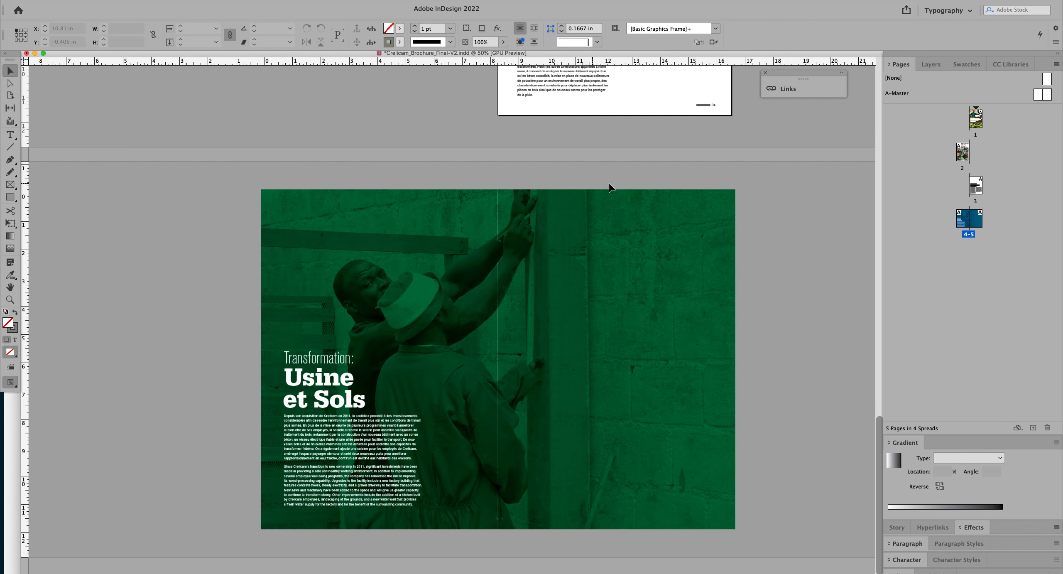
{"action": "left_click", "coordinate": [589, 237]}
{"action": "left_click", "coordinate": [795, 272]}
{"action": "key", "text": "super+alt+bracketleft"}
{"action": "left_click", "coordinate": [804, 273]}
{"action": "left_click", "coordinate": [672, 285]}
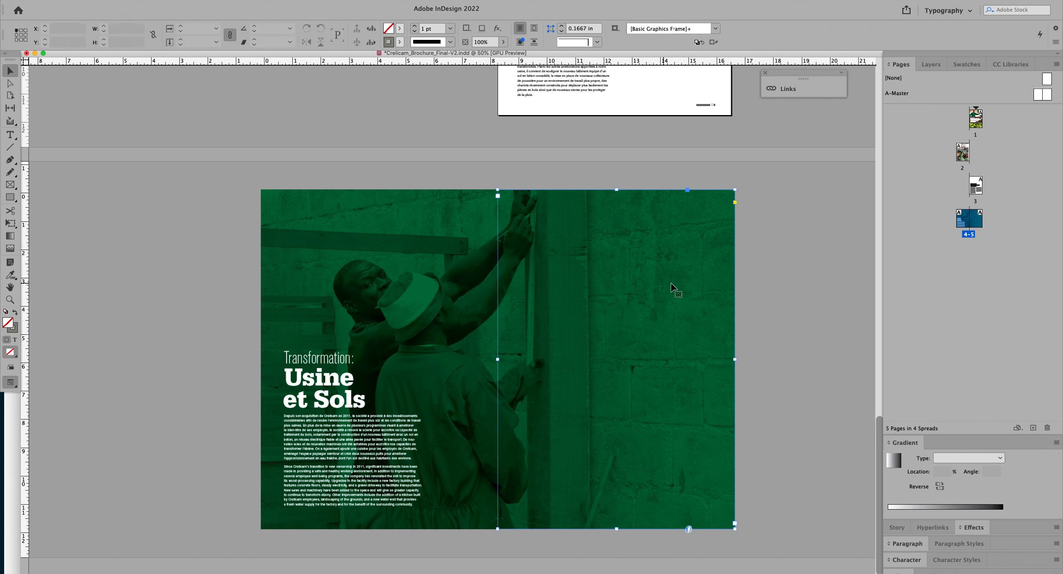
{"action": "left_click", "coordinate": [775, 248]}
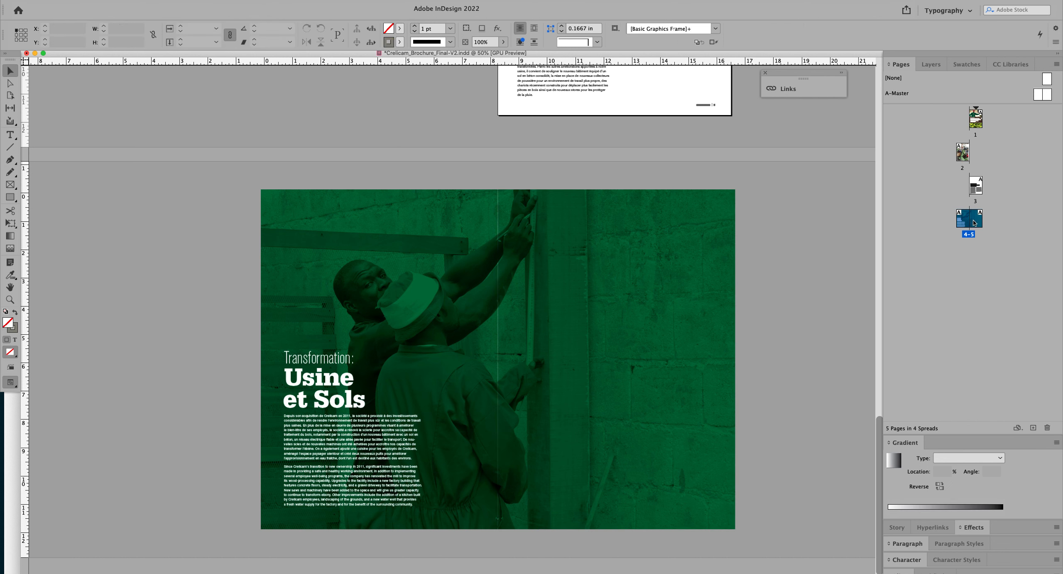
Separate page 5 from page 4 into its own spread and review both pages
{"action": "left_click_drag", "start_coordinate": [975, 222], "coordinate": [987, 222]}
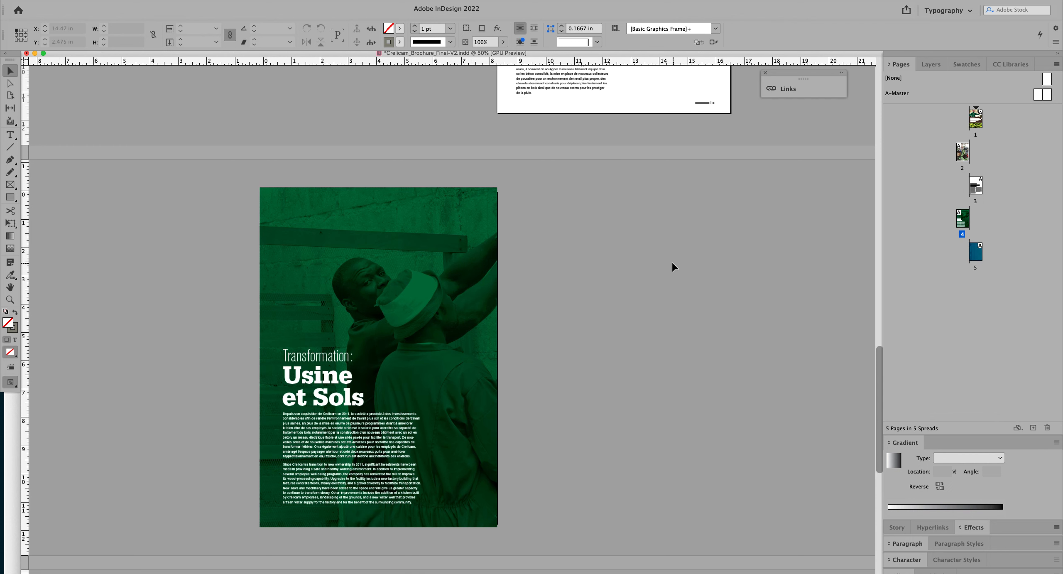
{"action": "scroll", "coordinate": [754, 261], "scroll_direction": "down", "scroll_amount": 5}
{"action": "scroll", "coordinate": [754, 262], "scroll_direction": "down", "scroll_amount": 5}
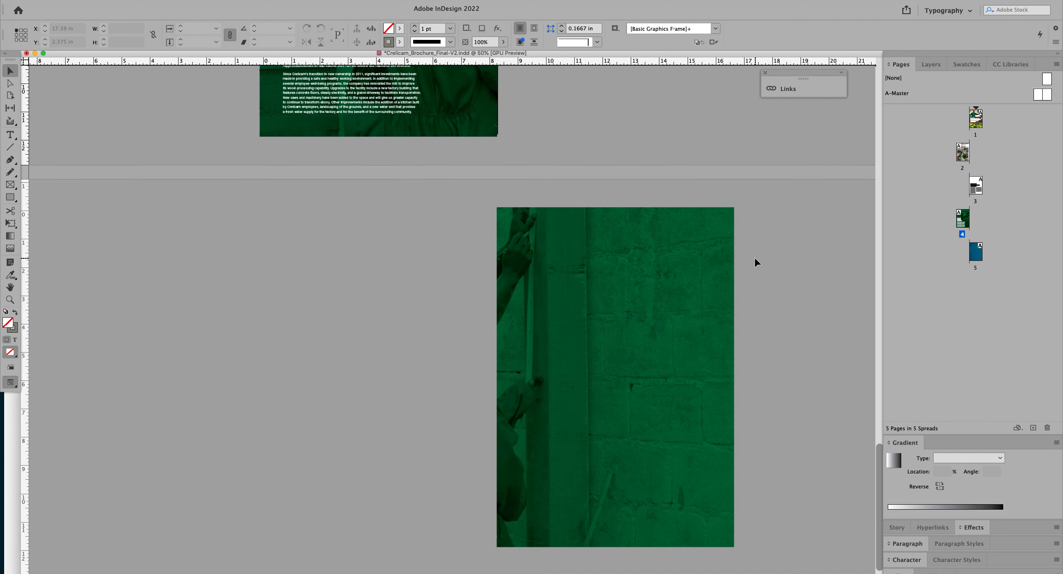
{"action": "scroll", "coordinate": [754, 262], "scroll_direction": "up", "scroll_amount": 5}
{"action": "scroll", "coordinate": [754, 261], "scroll_direction": "down", "scroll_amount": 2}
{"action": "scroll", "coordinate": [755, 260], "scroll_direction": "up", "scroll_amount": 5}
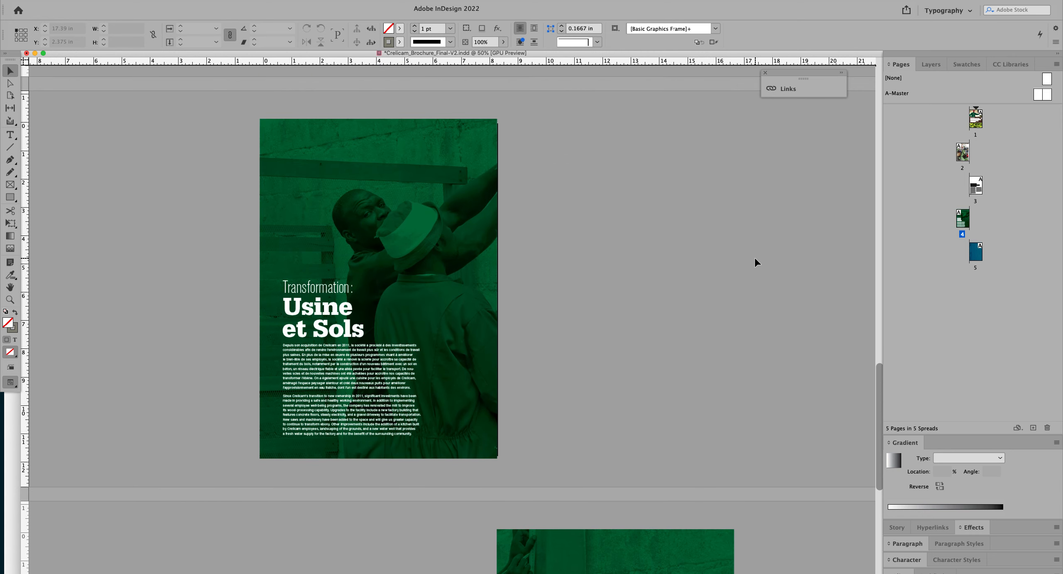
Show the guides and extend the page 4 photo and green background past the inner edge to the bleed
{"action": "key", "text": "w"}
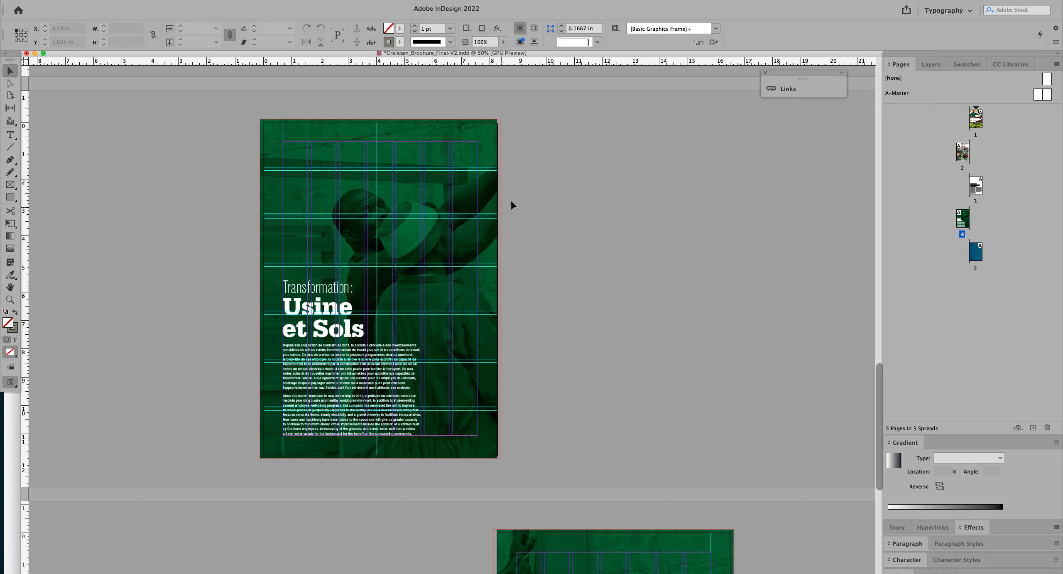
{"action": "left_click_drag", "start_coordinate": [491, 196], "coordinate": [490, 195]}
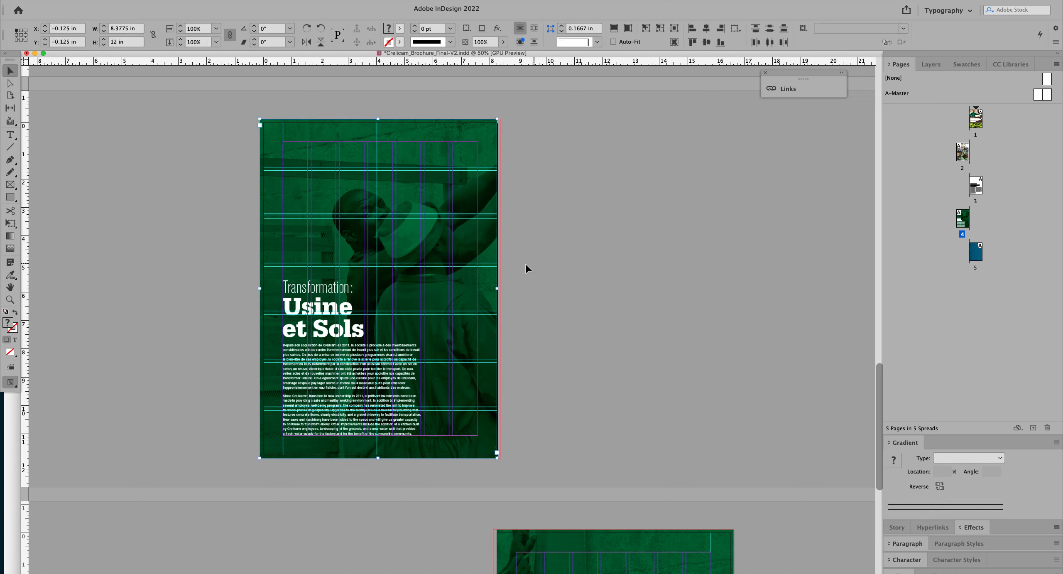
{"action": "left_click_drag", "start_coordinate": [500, 287], "coordinate": [500, 287]}
{"action": "left_click", "coordinate": [516, 441]}
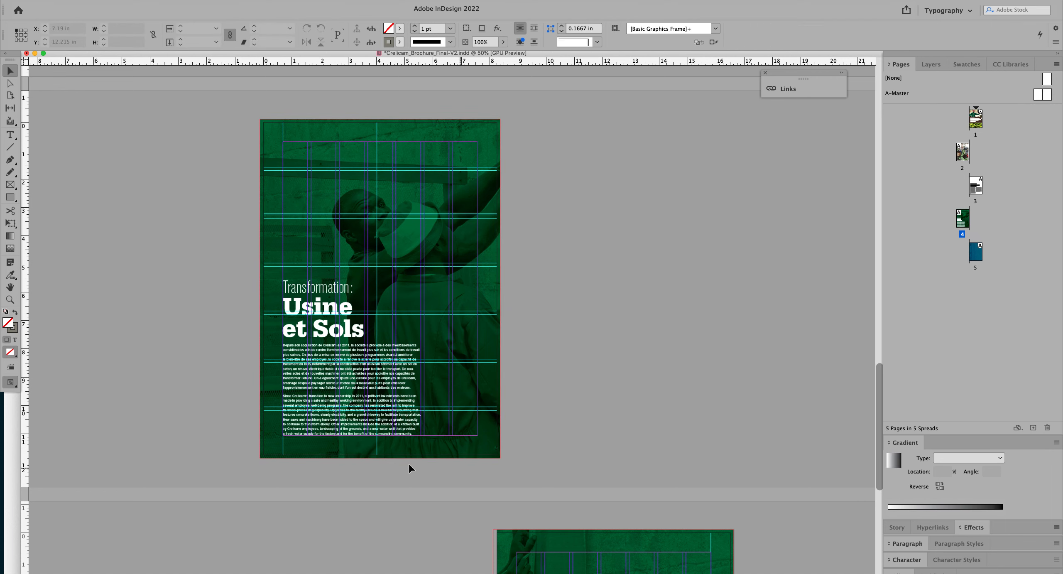
Extend the green background and photo on page 5 past the inner edge to the bleed
{"action": "scroll", "coordinate": [737, 290], "scroll_direction": "down", "scroll_amount": 10}
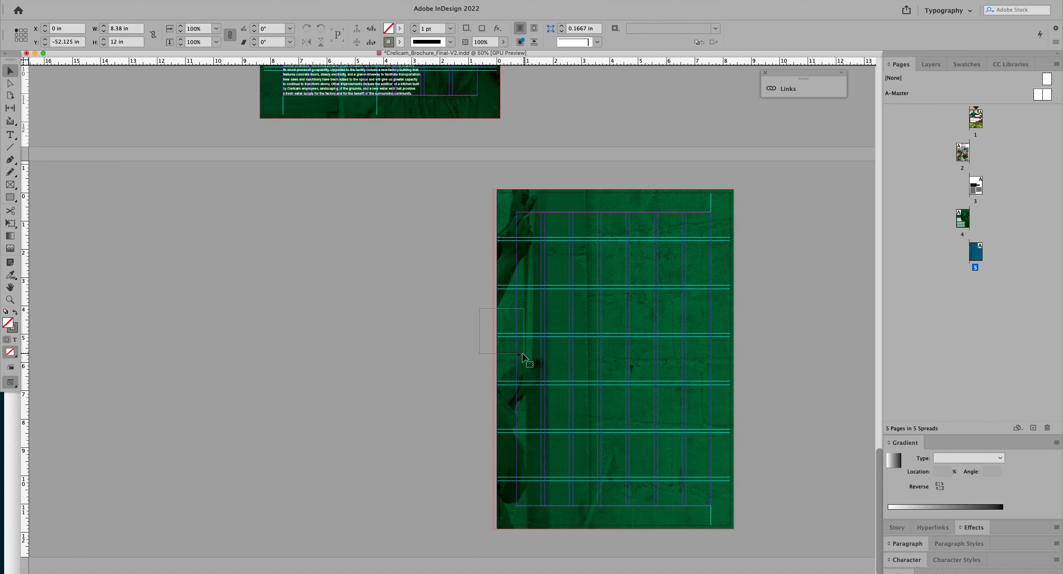
{"action": "left_click", "coordinate": [500, 358]}
{"action": "left_click_drag", "start_coordinate": [498, 359], "coordinate": [493, 359]}
{"action": "left_click", "coordinate": [466, 323]}
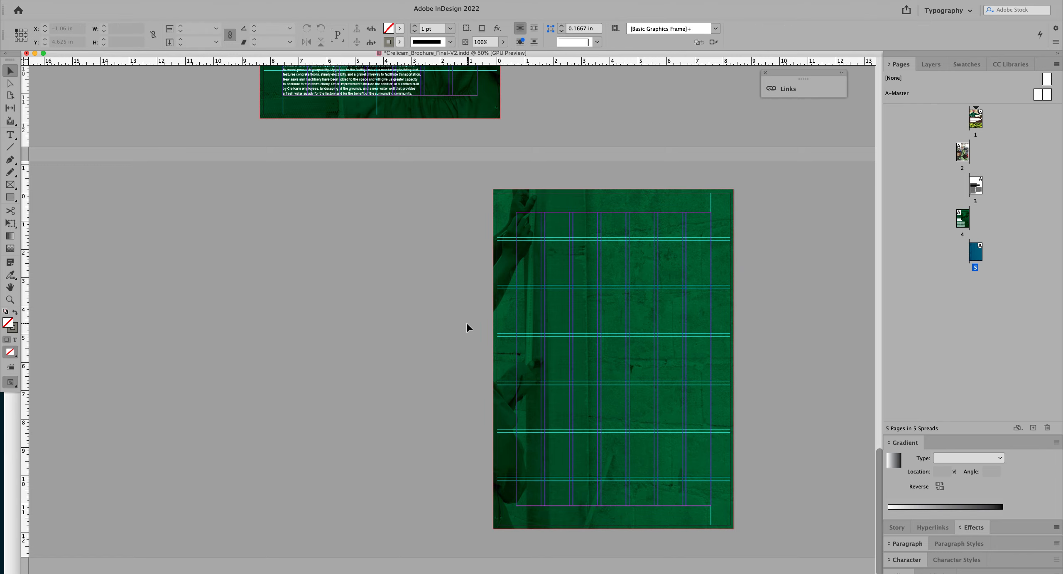
Review all the brochure pages from the cover to page 5 to check the layout and bleeds
{"action": "scroll", "coordinate": [467, 322], "scroll_direction": "up", "scroll_amount": 10}
{"action": "scroll", "coordinate": [469, 328], "scroll_direction": "up", "scroll_amount": 15}
{"action": "scroll", "coordinate": [468, 328], "scroll_direction": "down", "scroll_amount": 6}
{"action": "scroll", "coordinate": [468, 324], "scroll_direction": "down", "scroll_amount": 8}
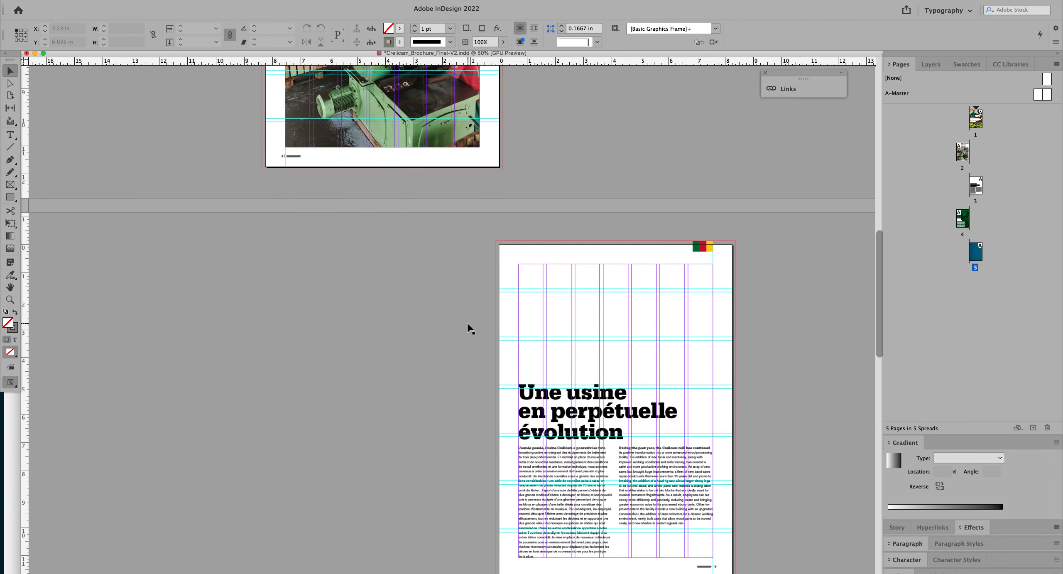
{"action": "scroll", "coordinate": [467, 322], "scroll_direction": "up", "scroll_amount": 5}
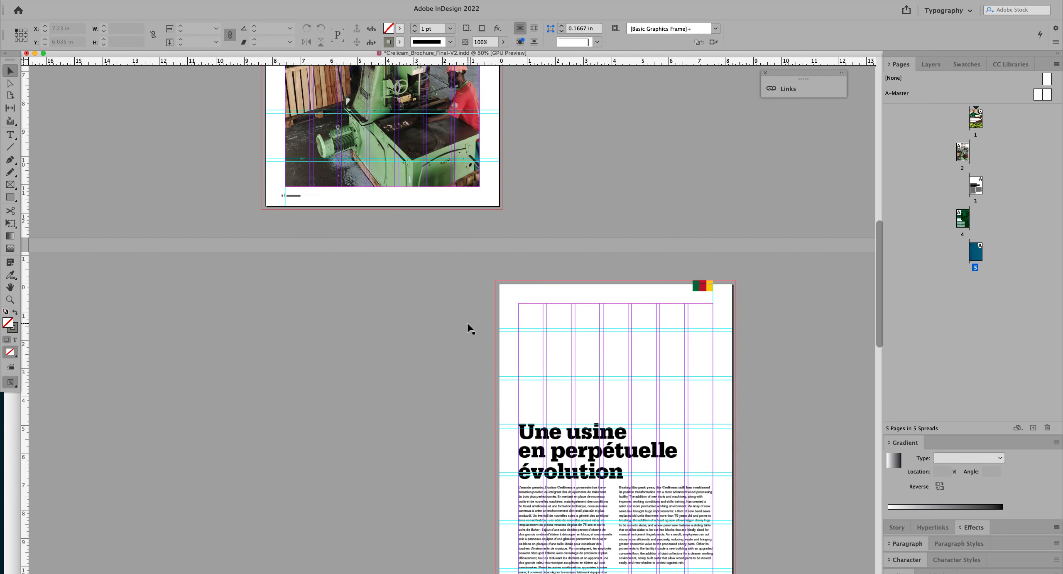
{"action": "scroll", "coordinate": [466, 322], "scroll_direction": "up", "scroll_amount": 4}
{"action": "scroll", "coordinate": [467, 323], "scroll_direction": "up", "scroll_amount": 13}
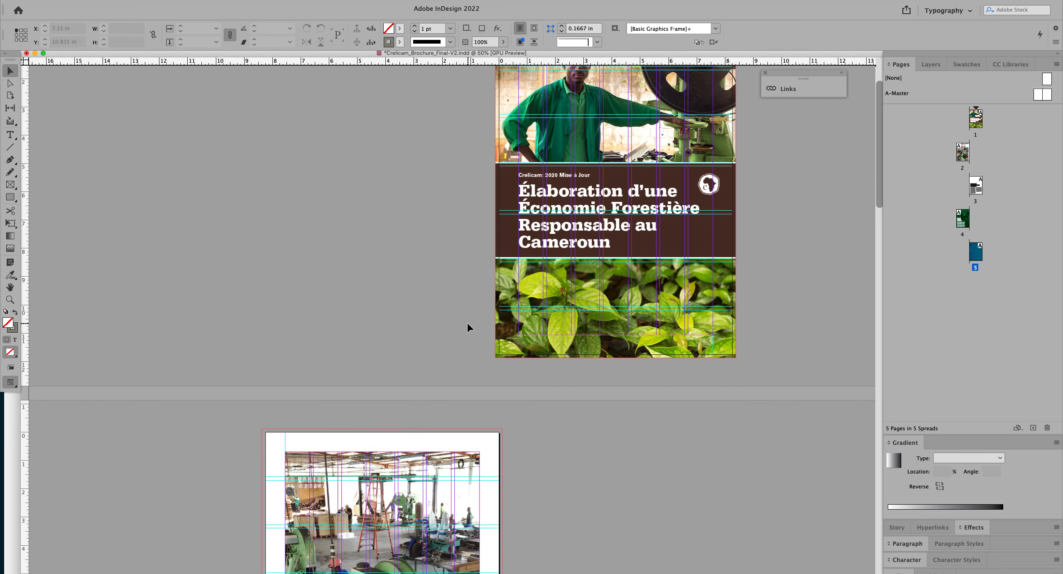
{"action": "scroll", "coordinate": [467, 322], "scroll_direction": "down", "scroll_amount": 20}
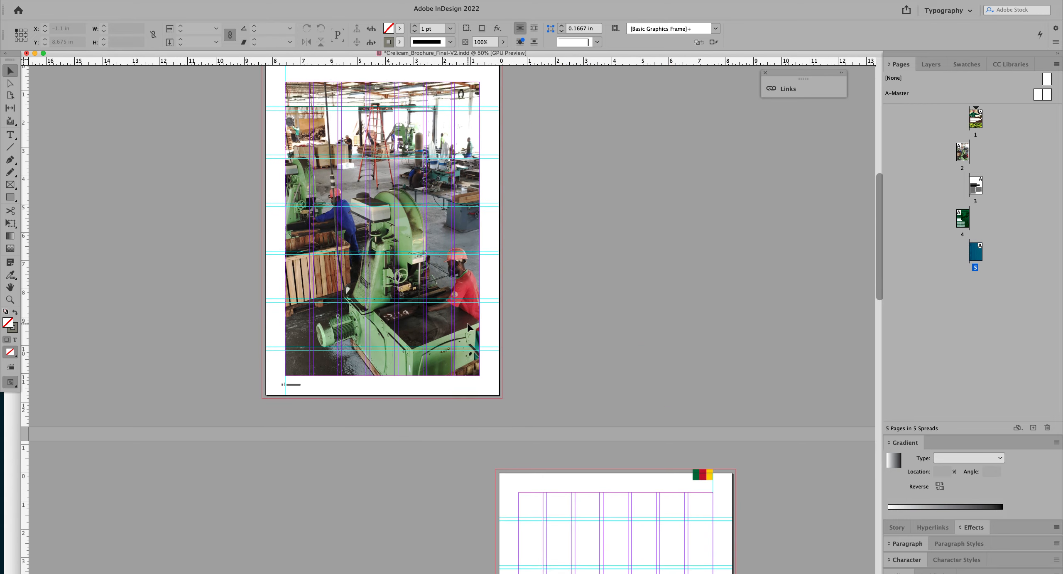
{"action": "scroll", "coordinate": [466, 322], "scroll_direction": "down", "scroll_amount": 10}
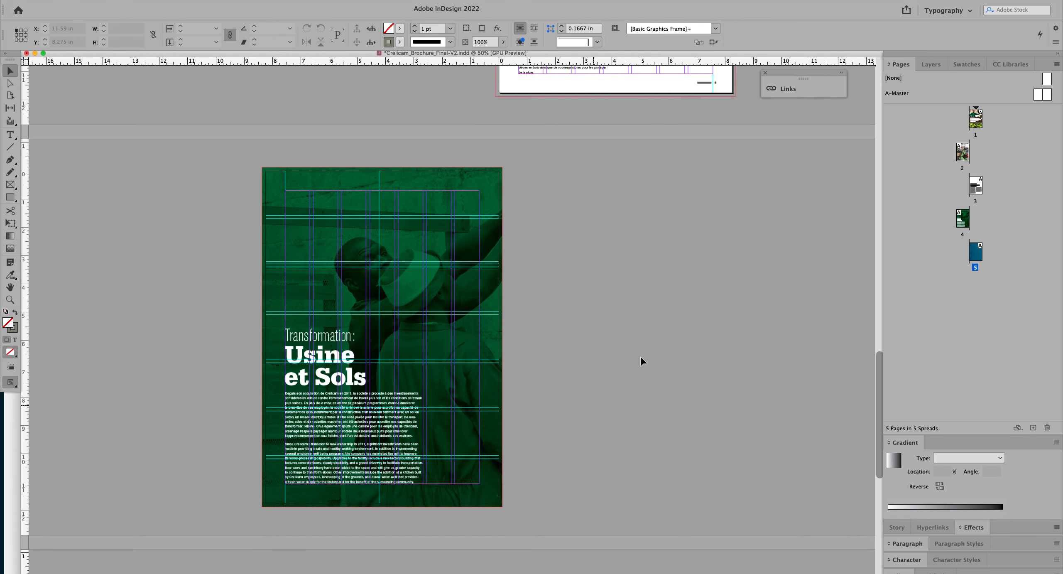
Examine the list of linked images and its status column, then close the list
{"action": "left_click", "coordinate": [788, 89]}
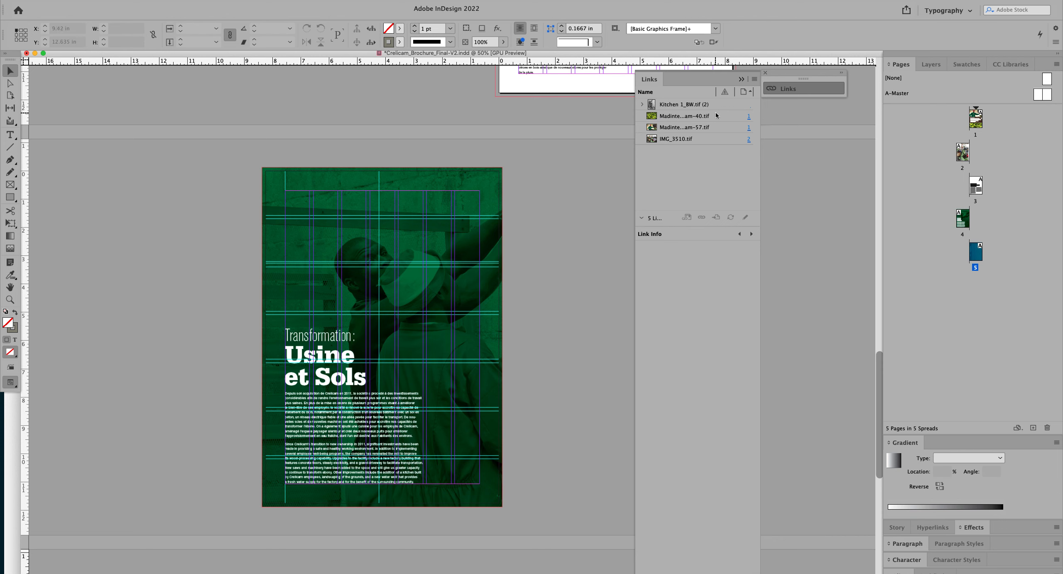
{"action": "mouse_move", "coordinate": [689, 106]}
{"action": "left_click", "coordinate": [740, 80]}
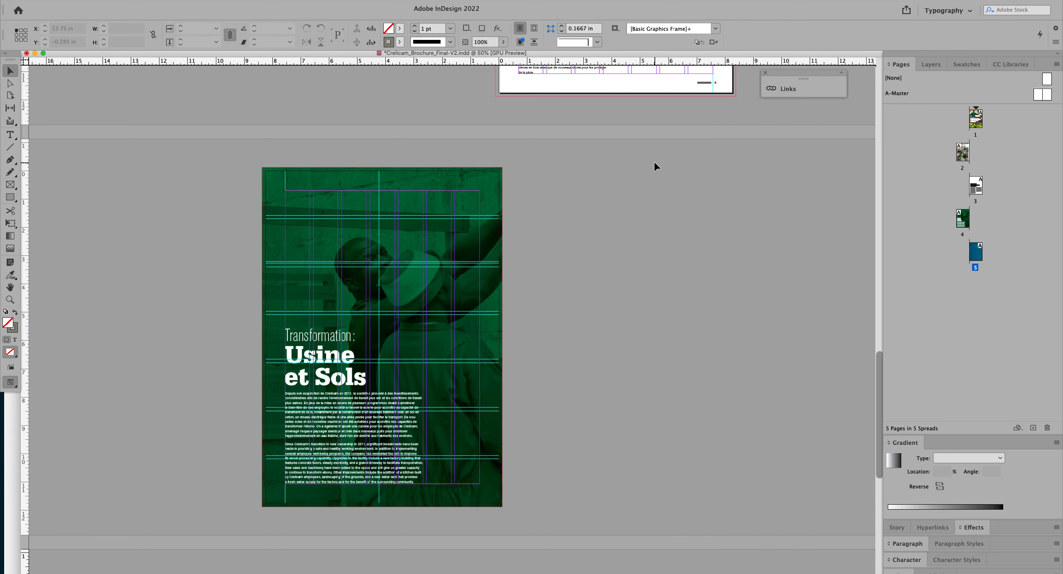
Save the brochure and open its Package summary
{"action": "key", "text": "super+s"}
{"action": "left_click", "coordinate": [61, 1]}
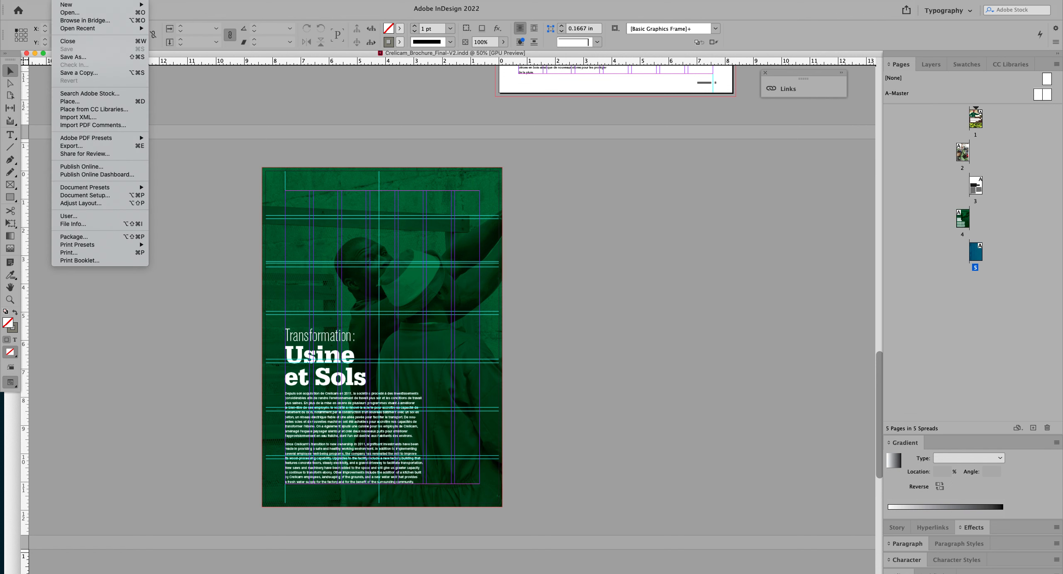
{"action": "left_click", "coordinate": [92, 237]}
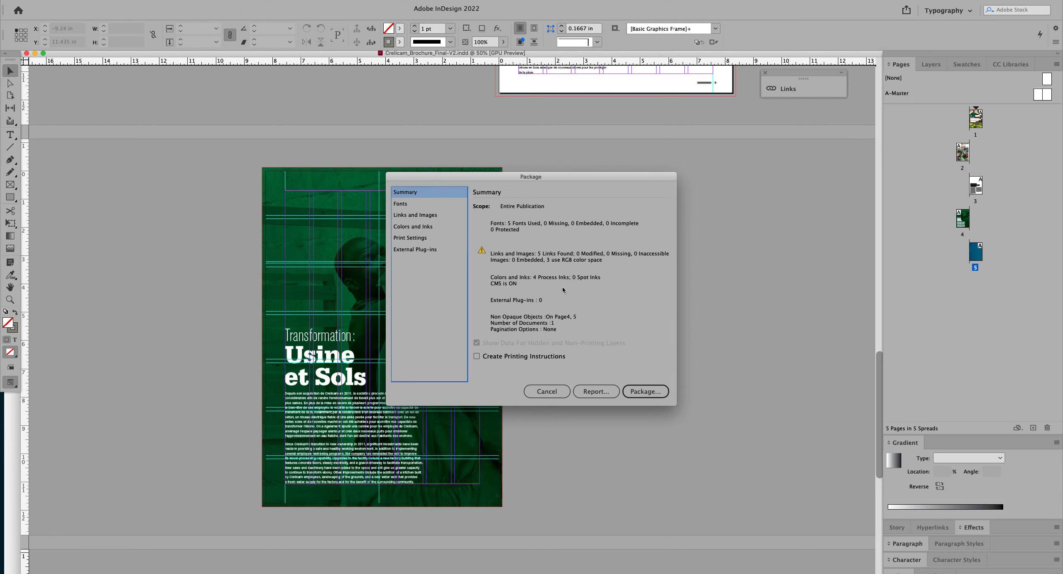
Review the package's fonts, links and images, colors and inks, and print settings, and return to the summary
{"action": "left_click", "coordinate": [548, 395]}
{"action": "left_click", "coordinate": [437, 204]}
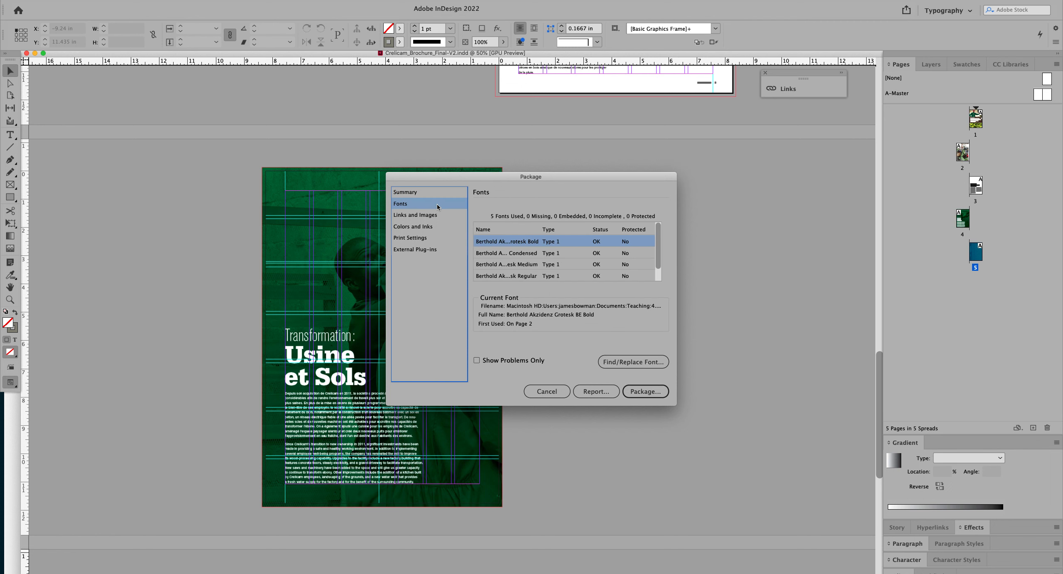
{"action": "left_click", "coordinate": [436, 216]}
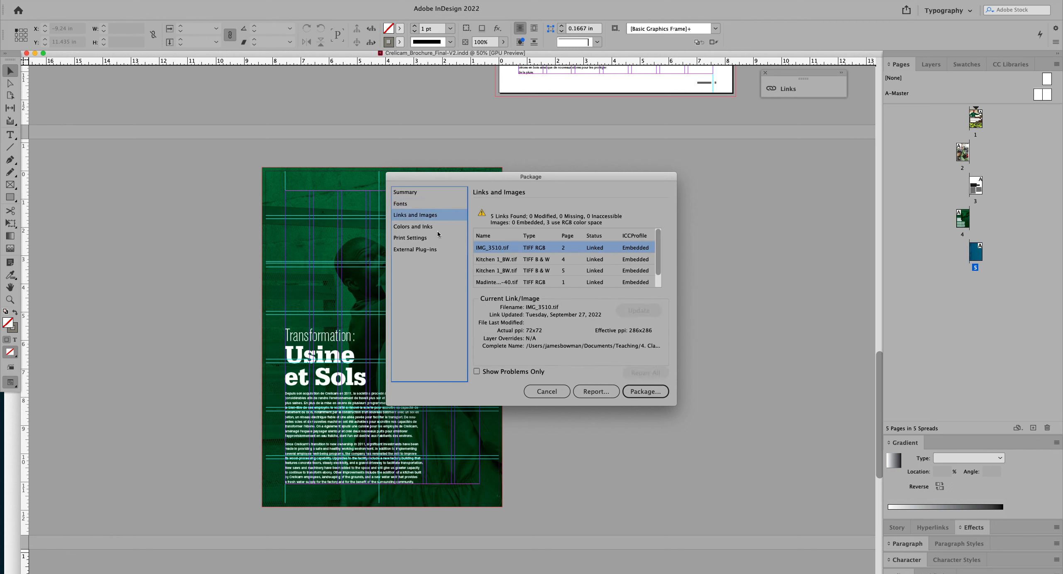
{"action": "left_click", "coordinate": [452, 226]}
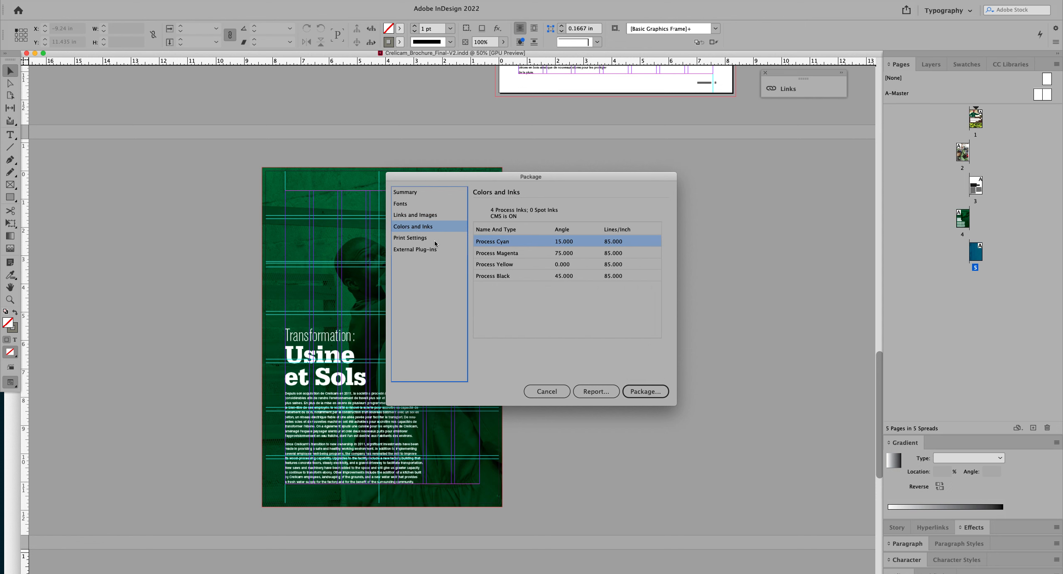
{"action": "left_click", "coordinate": [439, 239]}
{"action": "left_click", "coordinate": [434, 193]}
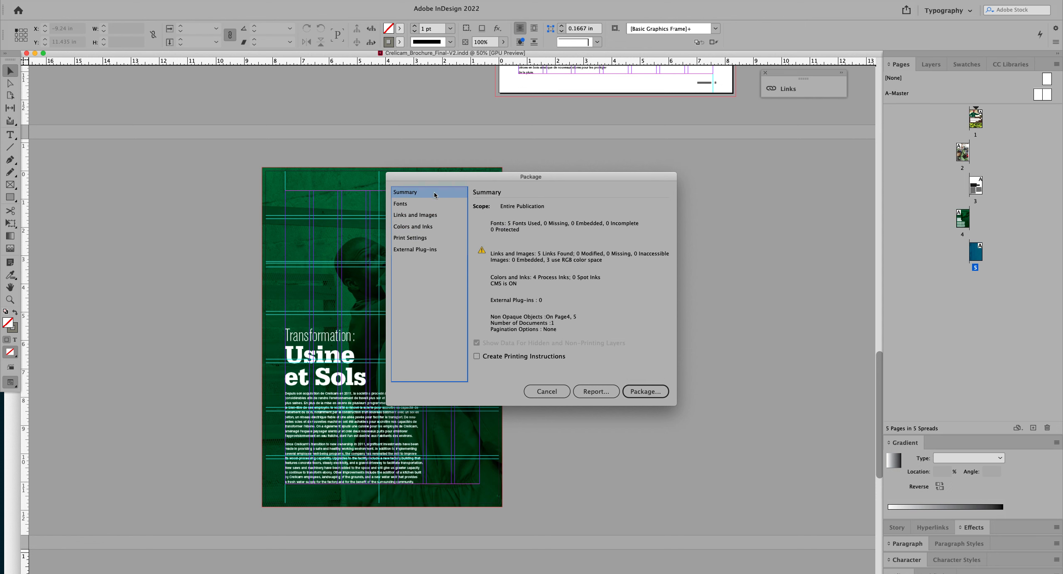
Package the brochure as Crelicam_Brochure_Final-V2 Folder in Guidebook Setup Tutorial, including fonts, linked graphics, IDML and a High Quality Print (modified) PDF
{"action": "left_click", "coordinate": [643, 391]}
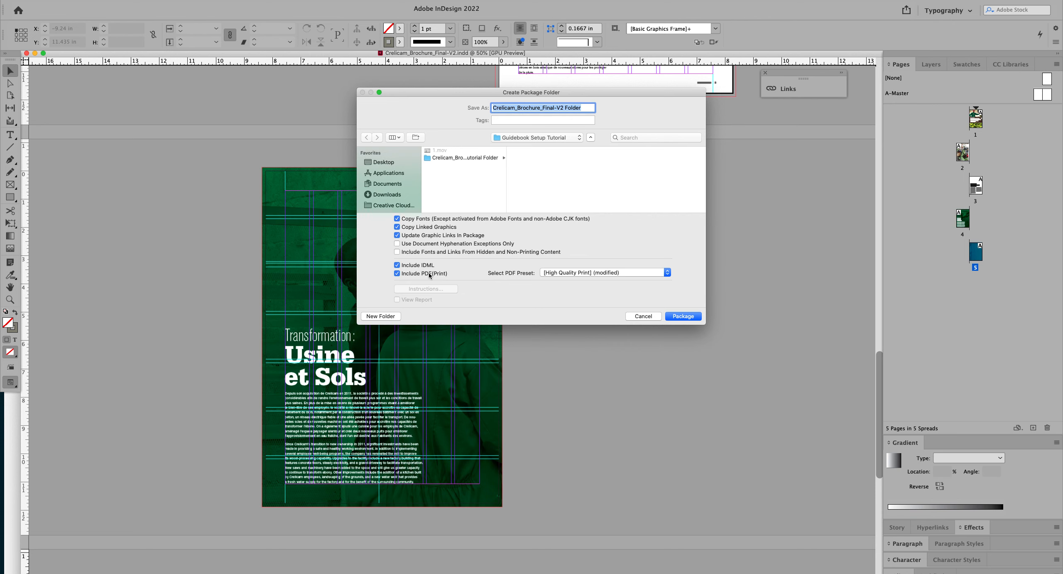
{"action": "left_click", "coordinate": [684, 316]}
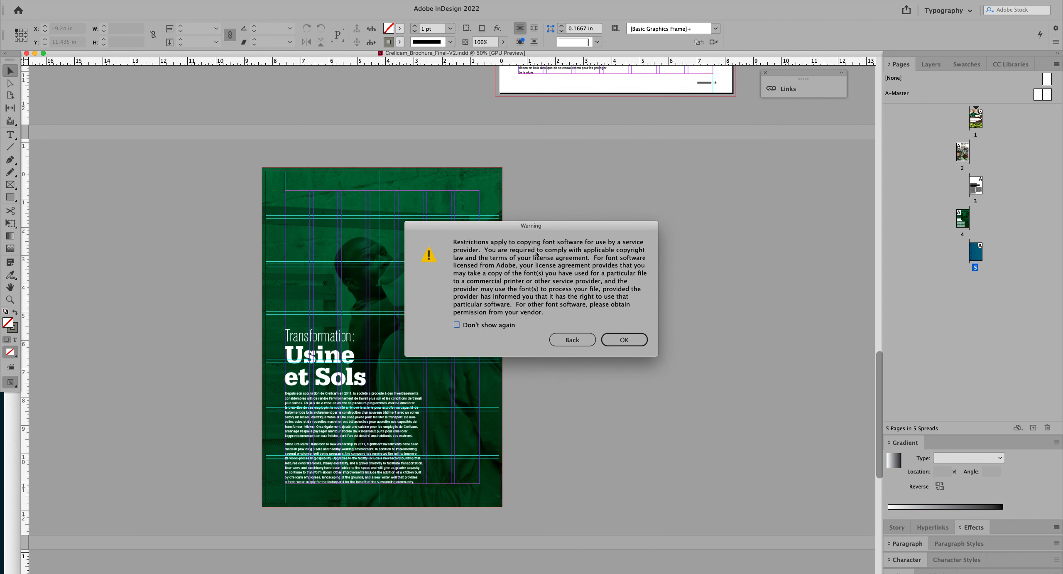
{"action": "left_click", "coordinate": [625, 341]}
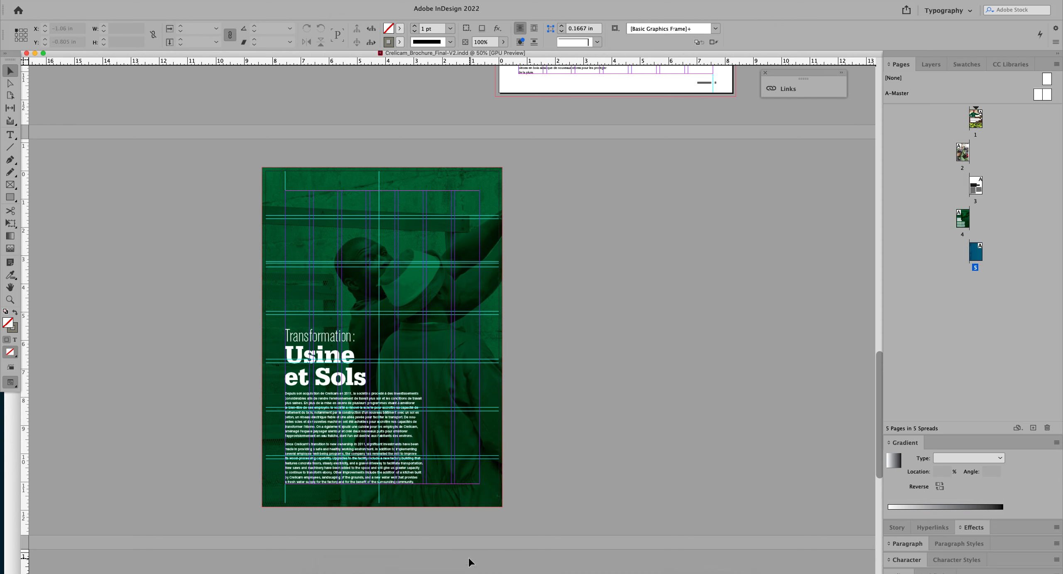
Switch to Finder and compare the contents of the Crelicam_Brochure_Final-V2 Folder and the Crelicam_Brochure_Tutorial Folder
{"action": "mouse_move", "coordinate": [467, 572]}
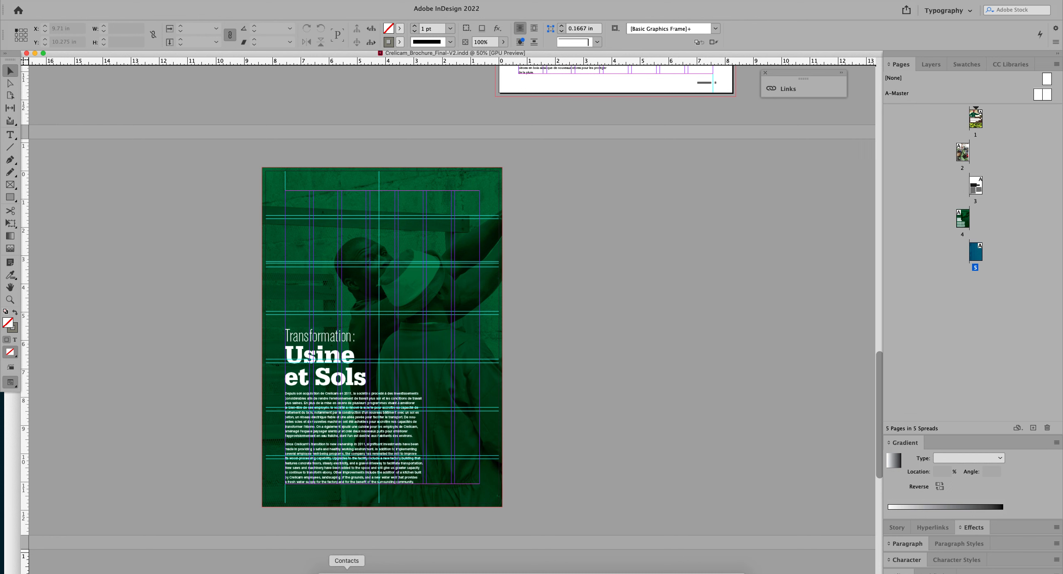
{"action": "left_click", "coordinate": [324, 570]}
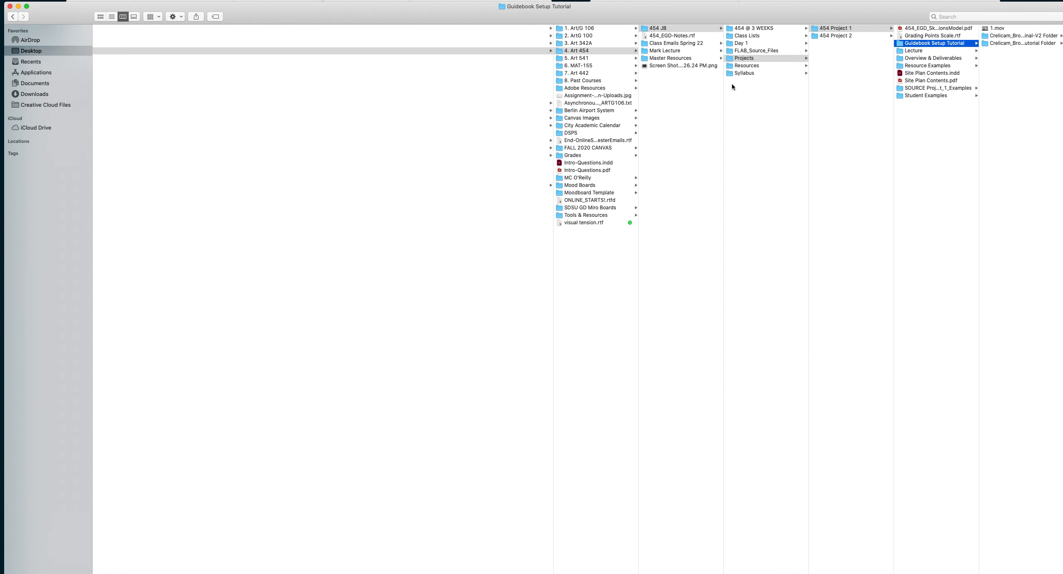
{"action": "left_click", "coordinate": [1008, 44]}
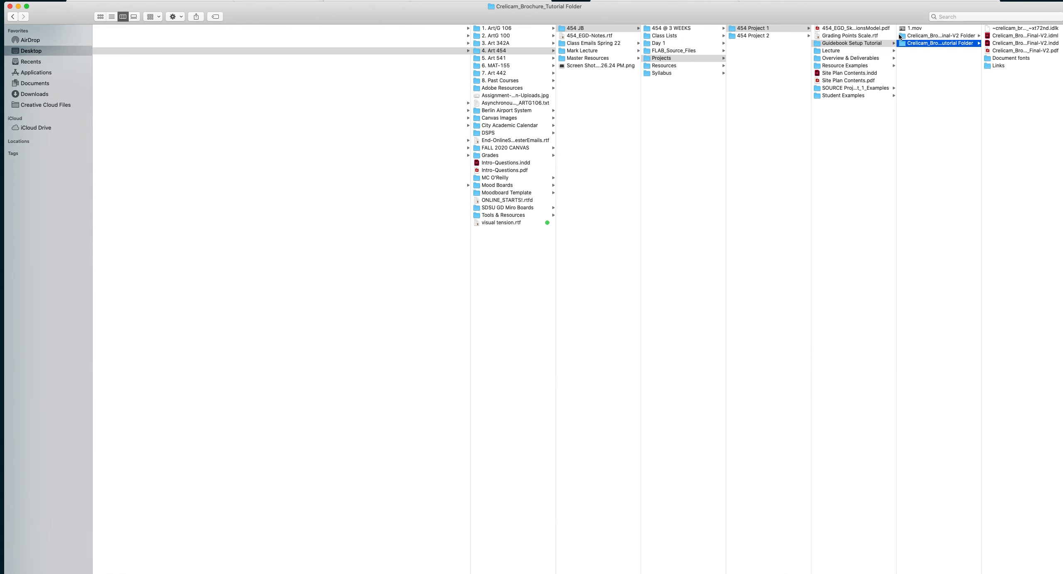
{"action": "left_click_drag", "start_coordinate": [478, 8], "coordinate": [356, 5]}
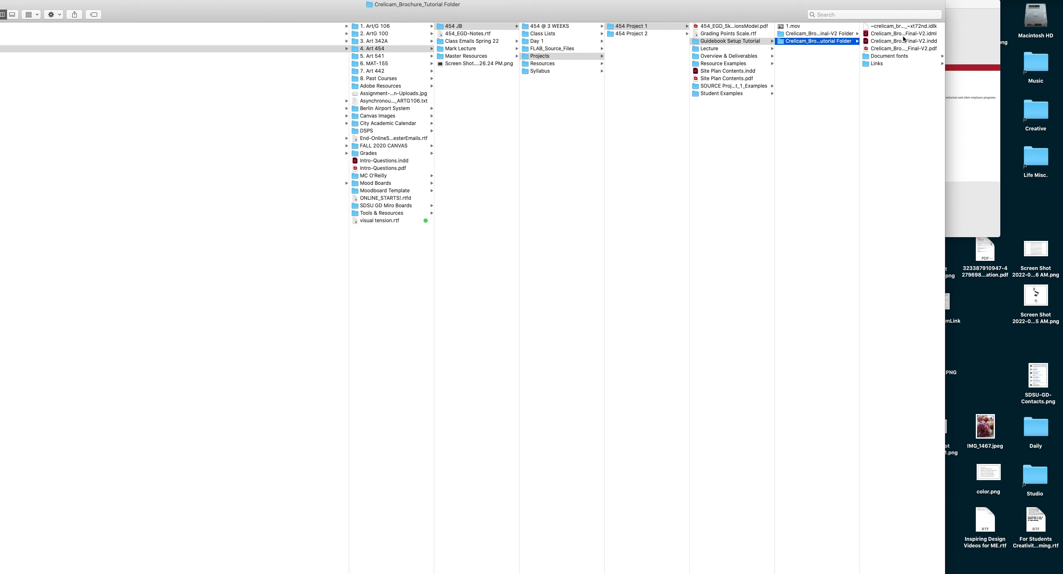
{"action": "key", "text": "Up"}
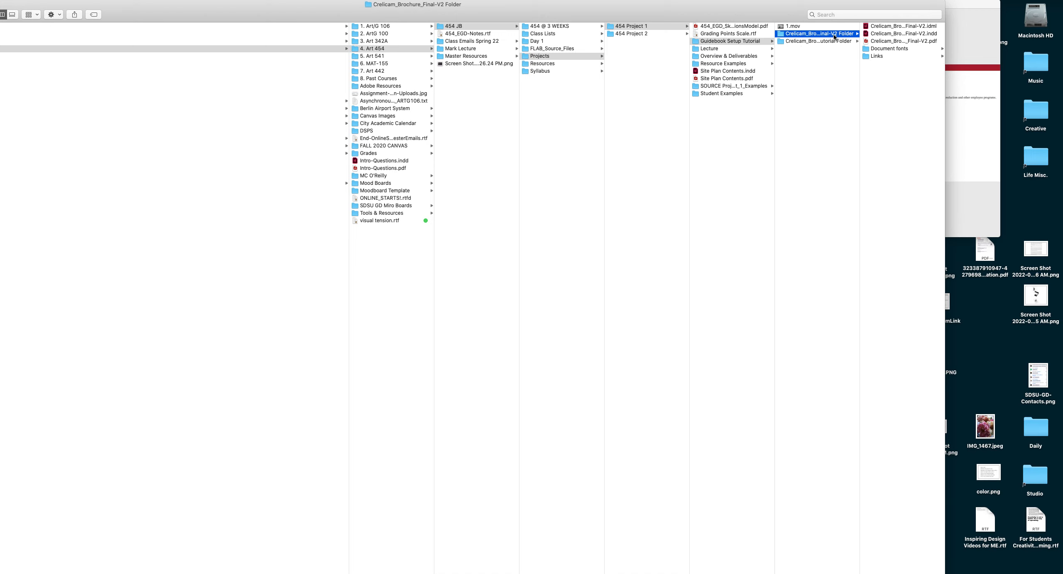
{"action": "key", "text": "Down"}
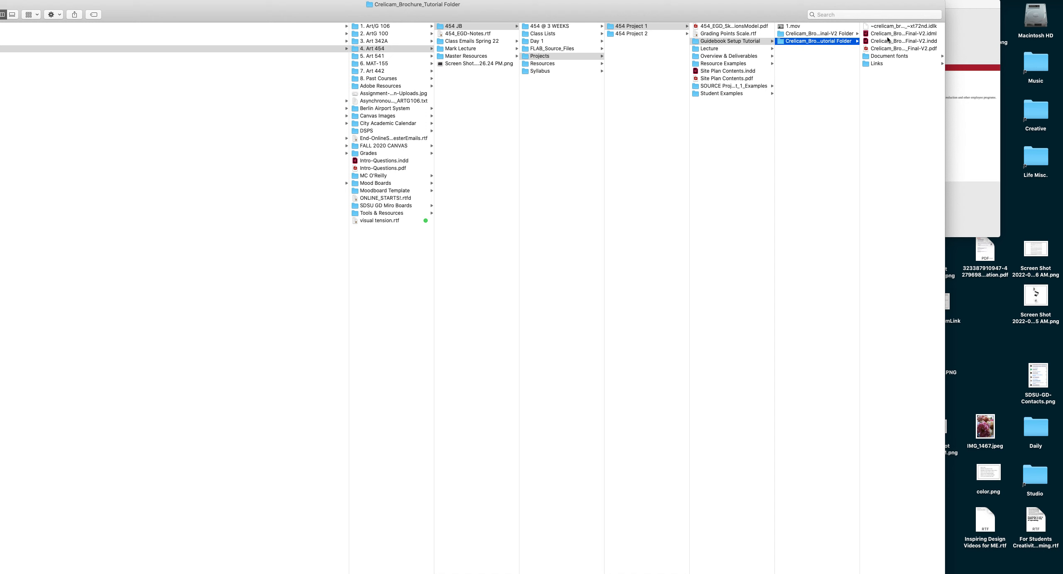
Inspect the PDF preview, document fonts, links, IDML and INDD files inside the Crelicam_Brochure_Tutorial Folder
{"action": "left_click", "coordinate": [894, 49]}
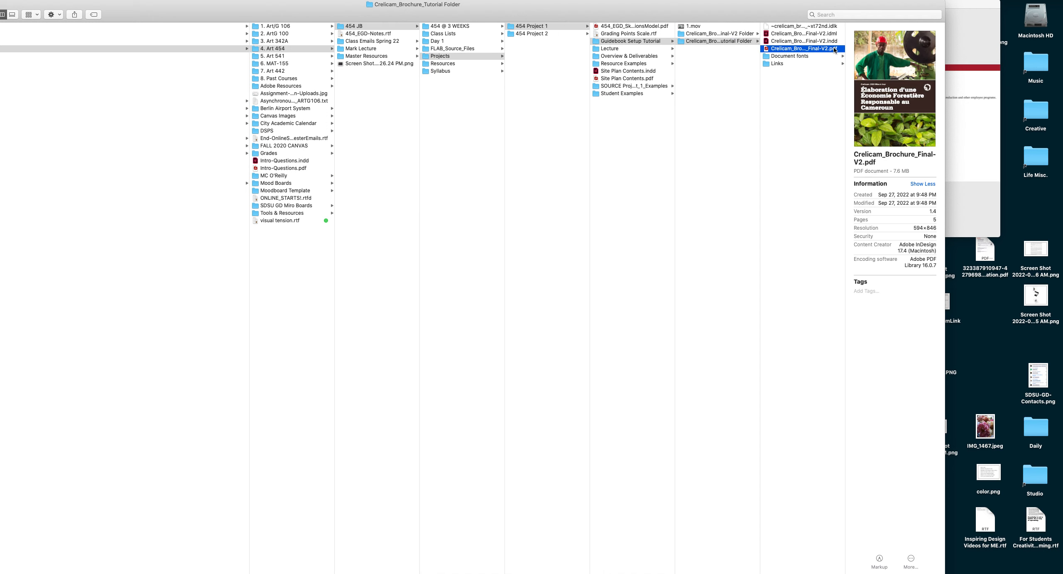
{"action": "left_click", "coordinate": [902, 133]}
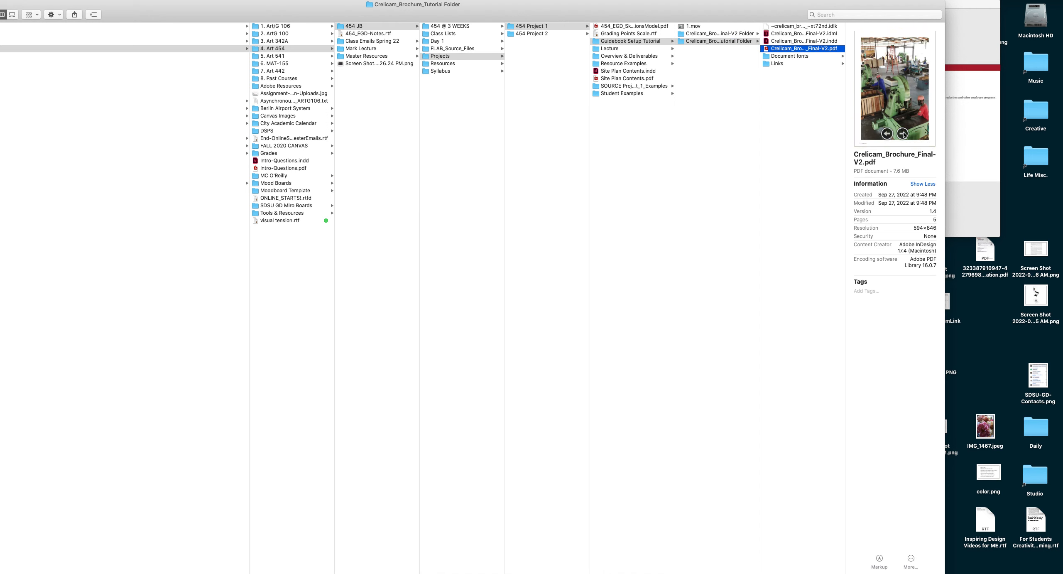
{"action": "left_click", "coordinate": [798, 56]}
{"action": "left_click", "coordinate": [784, 62]}
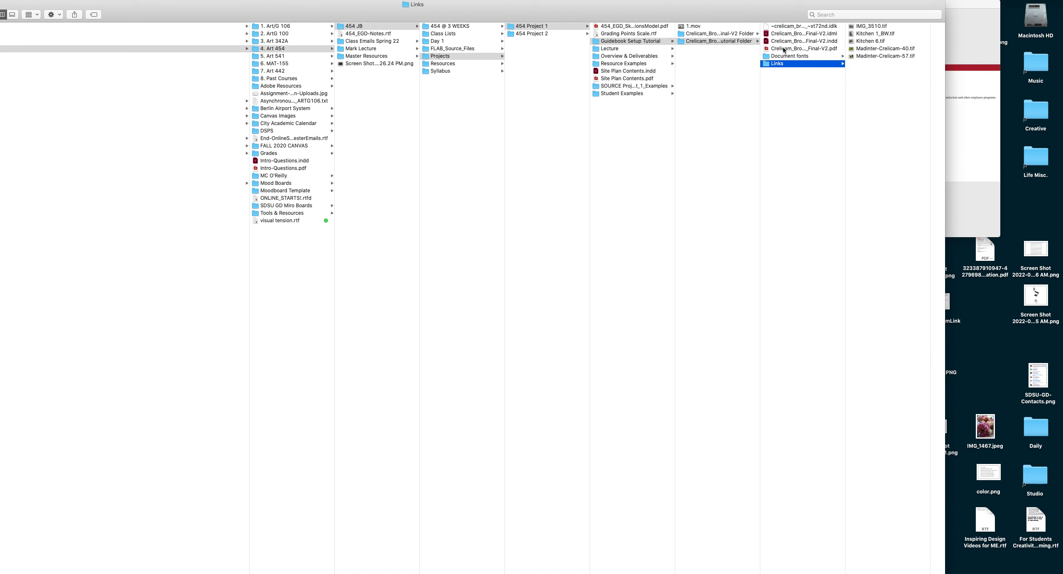
{"action": "left_click", "coordinate": [781, 49]}
{"action": "left_click", "coordinate": [799, 41]}
{"action": "left_click", "coordinate": [814, 34]}
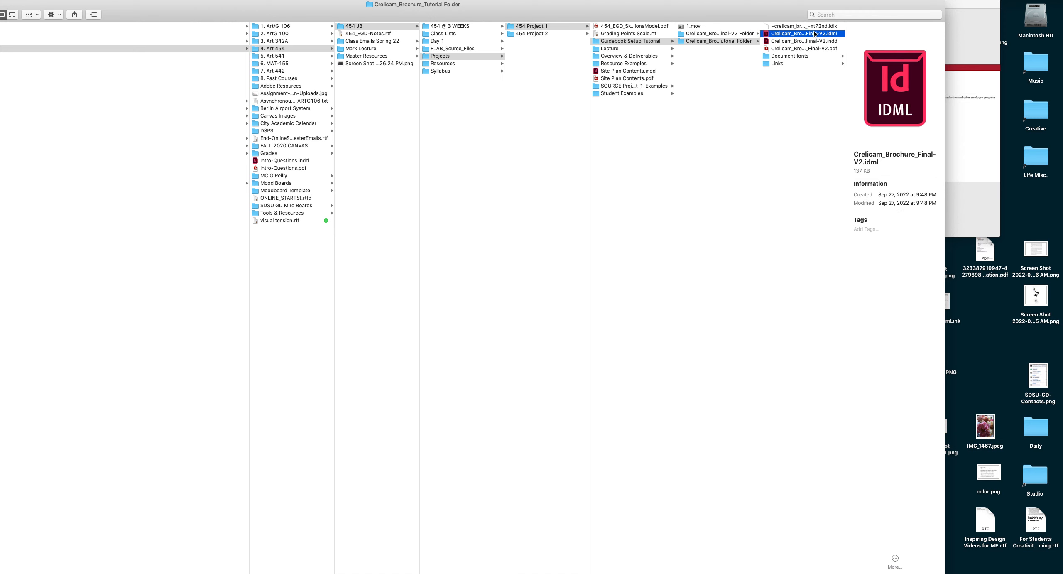
{"action": "left_click", "coordinate": [818, 41]}
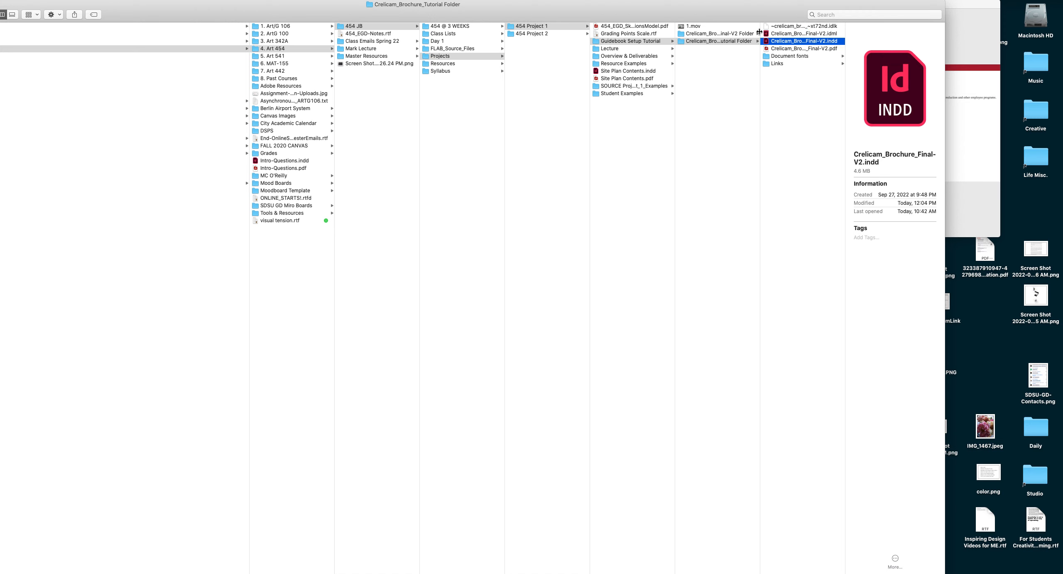
Compress the Crelicam_Brochure_Tutorial Folder into a zip archive in the Guidebook Setup Tutorial folder
{"action": "left_click", "coordinate": [685, 41]}
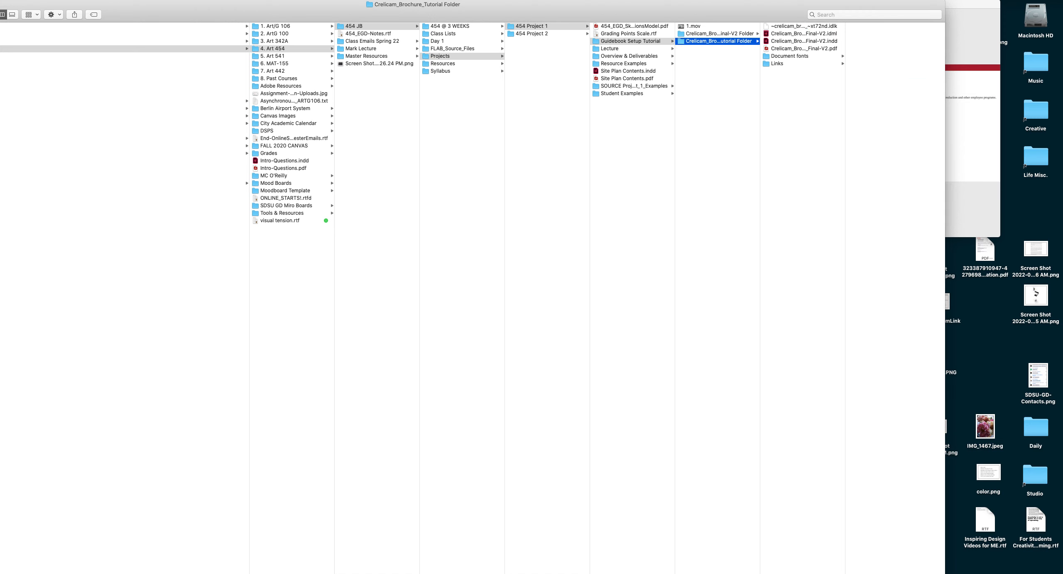
{"action": "left_click", "coordinate": [53, 0]}
{"action": "left_click", "coordinate": [98, 102]}
{"action": "key", "text": "Return"}
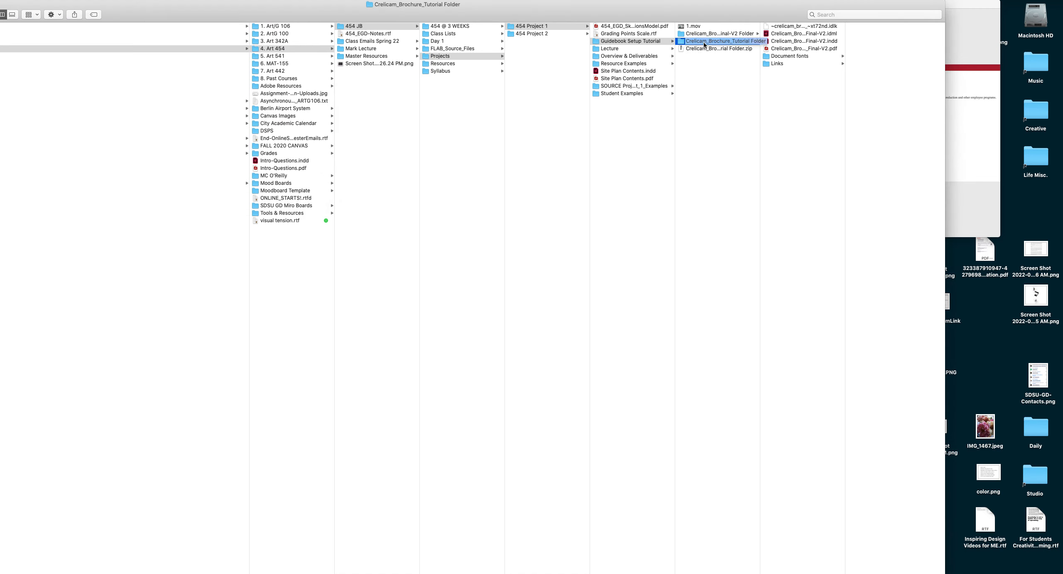
{"action": "key", "text": "Return"}
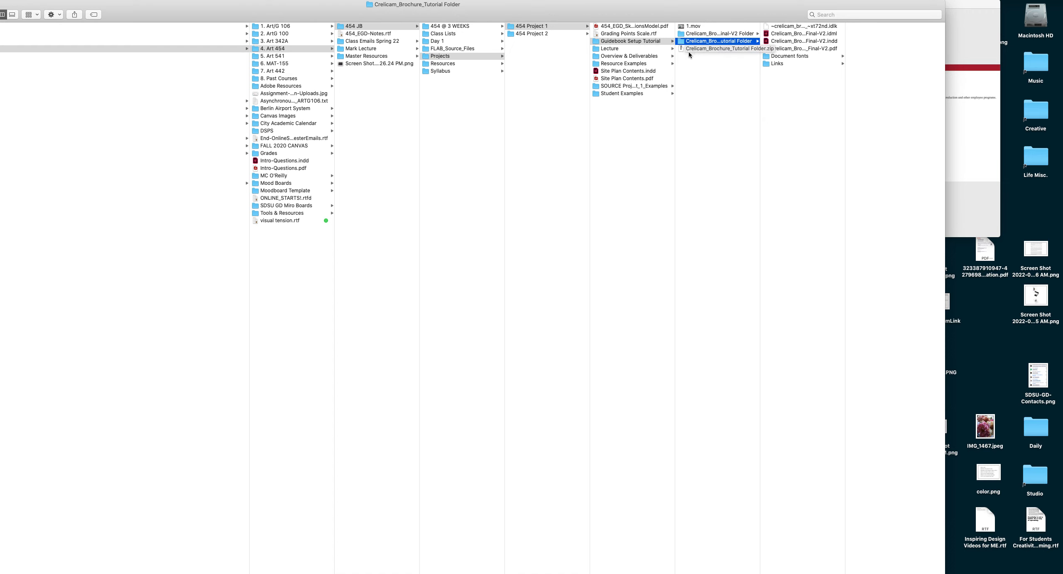